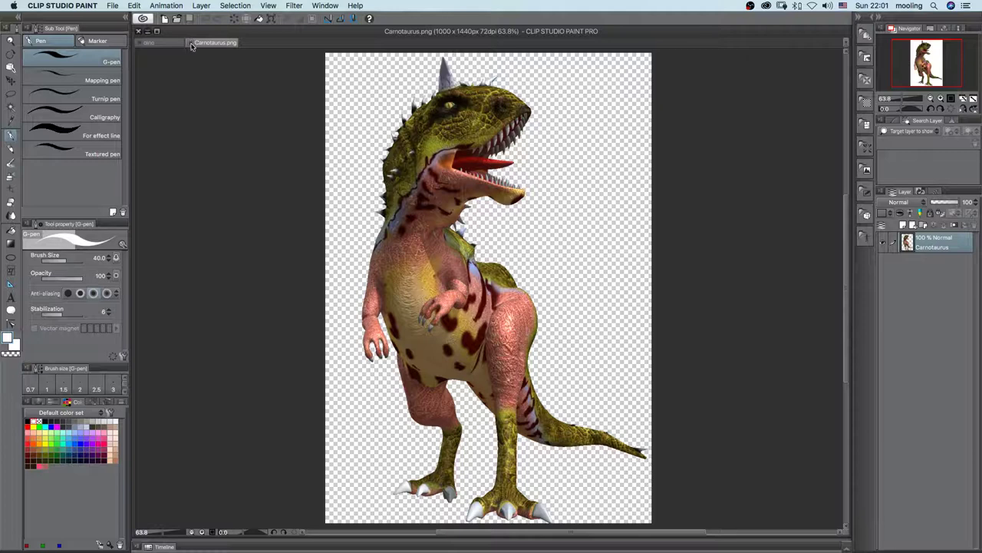
Step: Close the Carnotaurus.png canvas and create a new 1920 × 1080 px canvas at 72 dpi with white paper
left_click(192, 44)
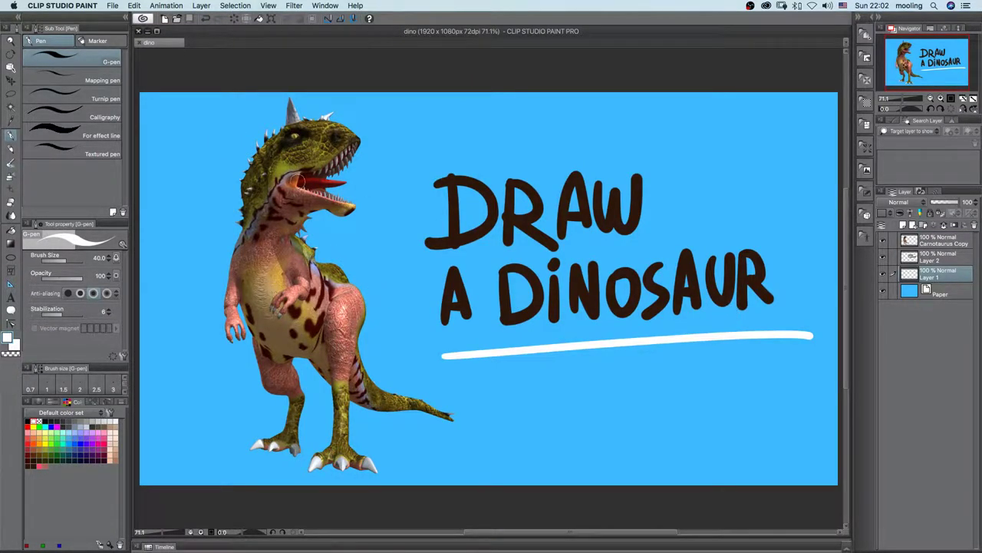
key("super+n")
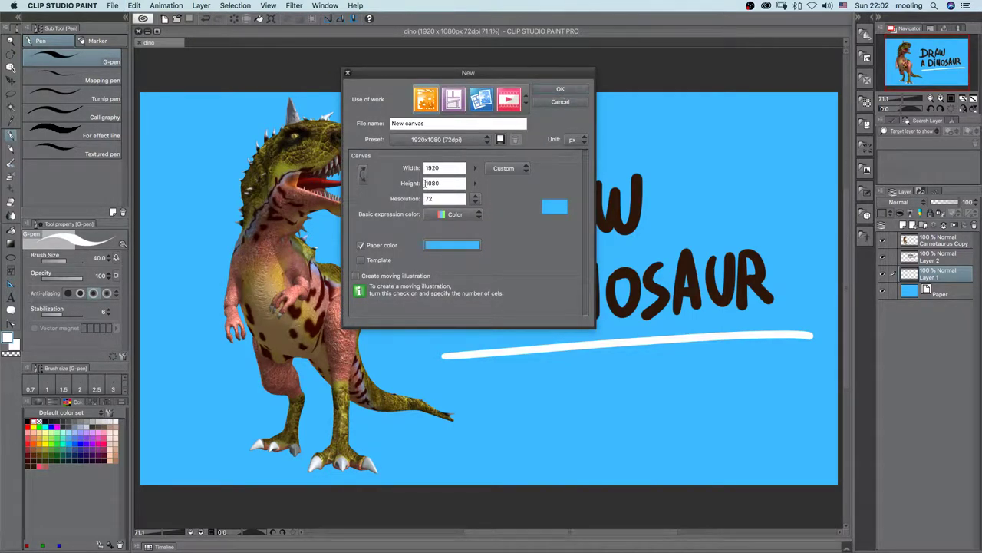
left_click(461, 249)
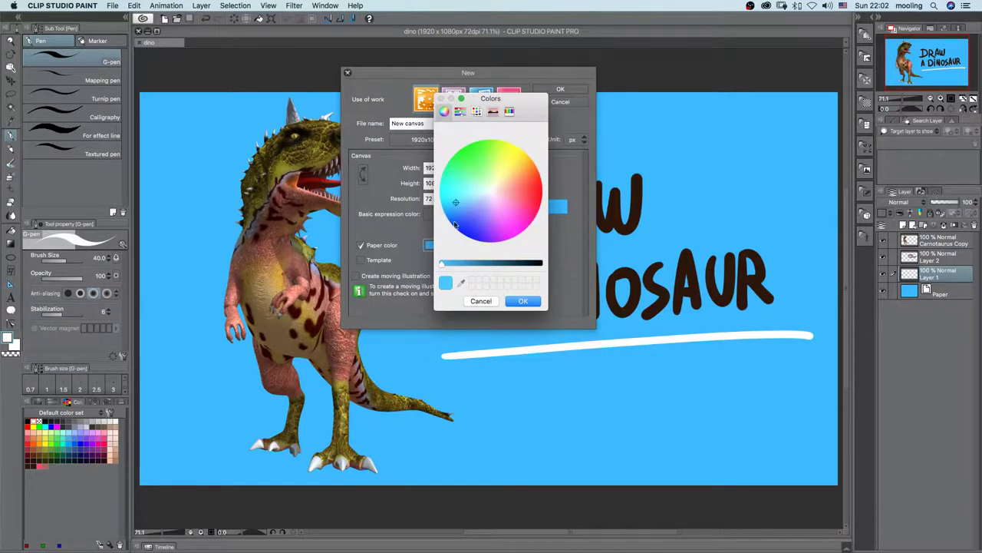
left_click_drag(455, 202, 486, 194)
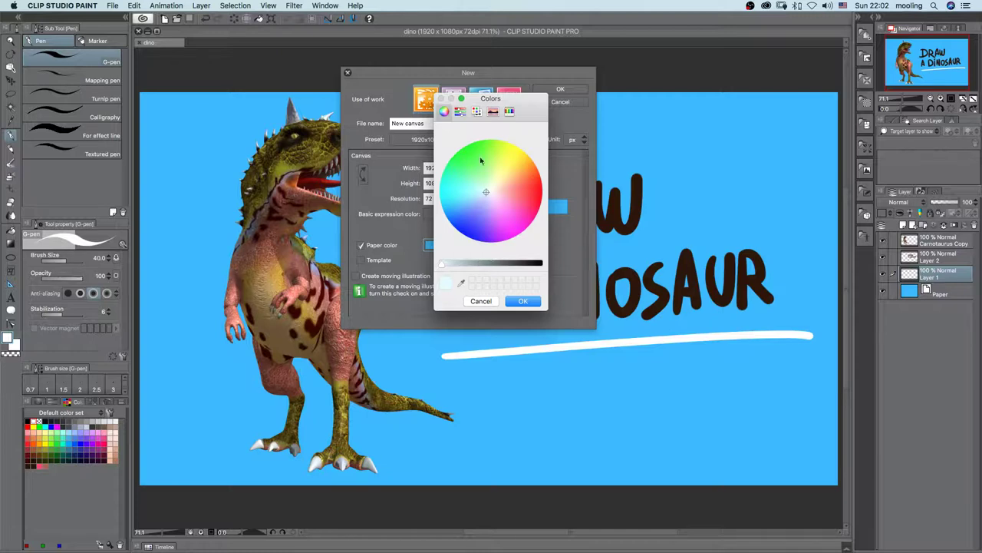
left_click(477, 113)
left_click(460, 112)
left_click(477, 113)
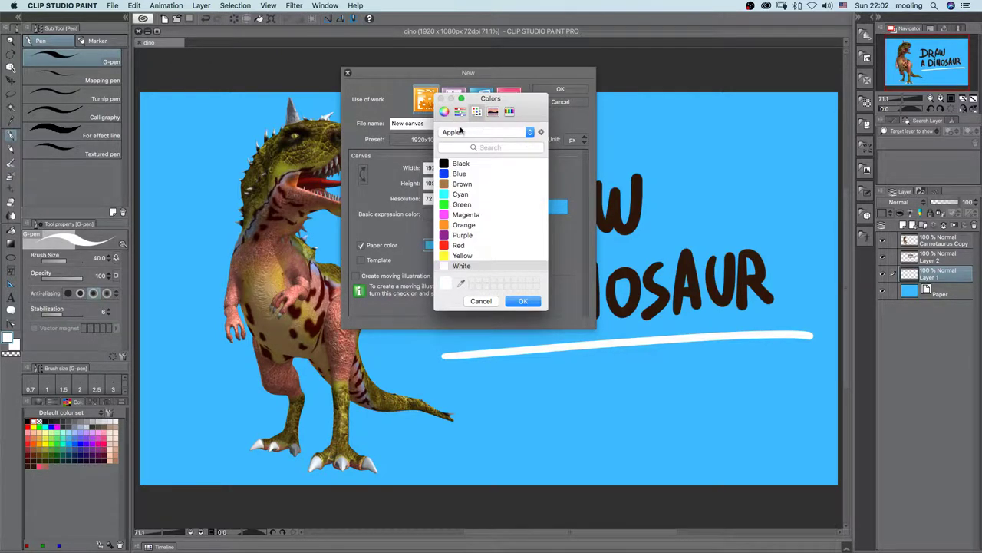
left_click(460, 112)
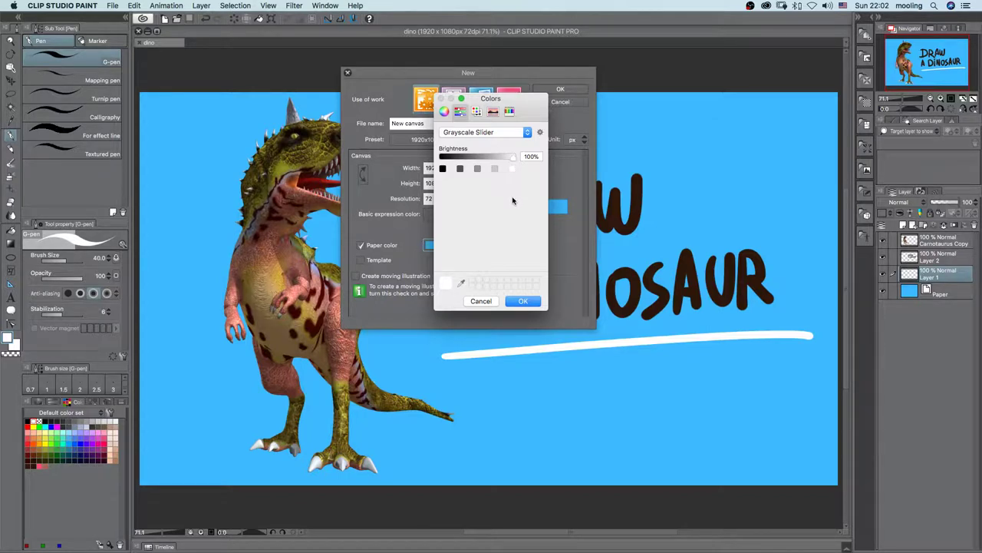
left_click(476, 112)
left_click(450, 269)
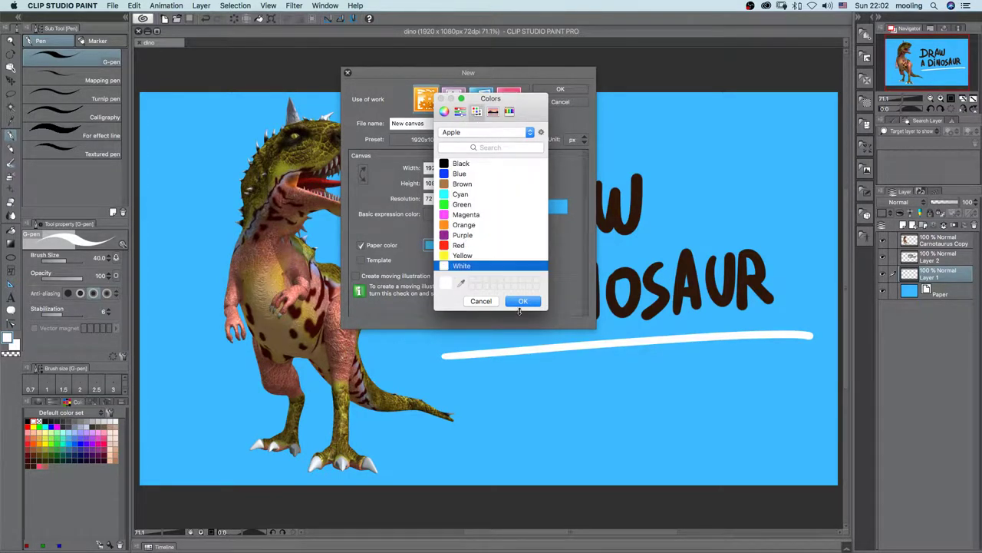
left_click(523, 301)
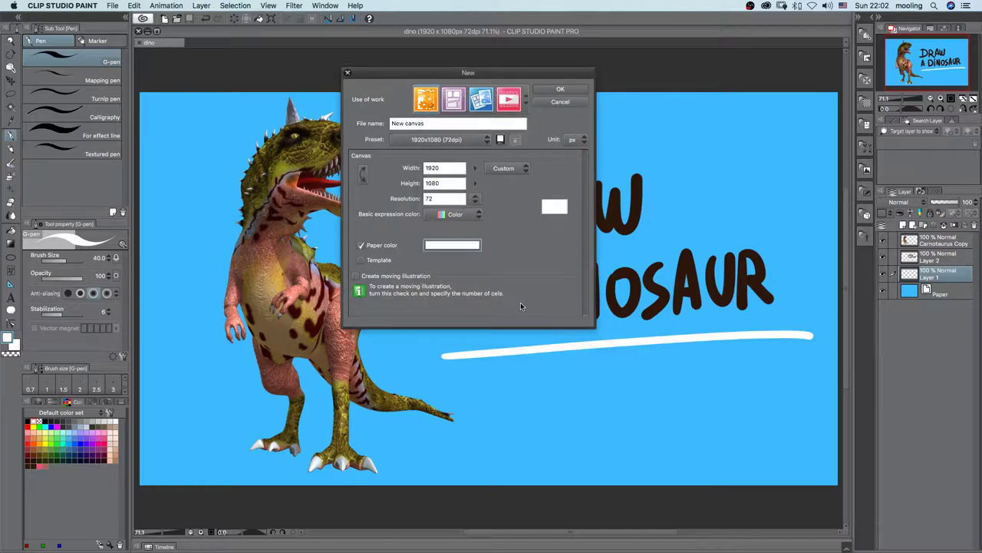
left_click(560, 89)
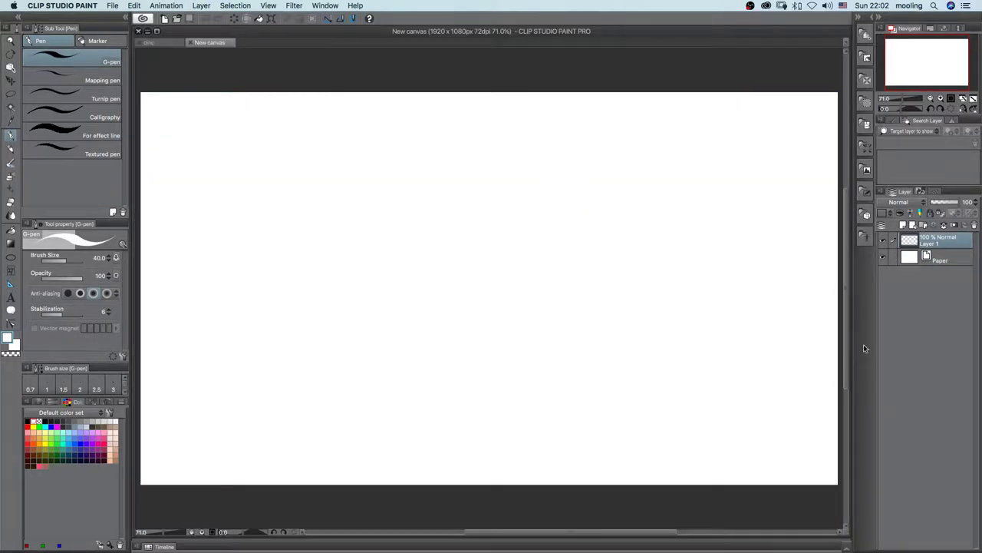
Step: Set the drawing colour to dark brown and reduce the G-pen brush size to 17
left_click(34, 466)
key("[")
key("[")
key("[")
key("[")
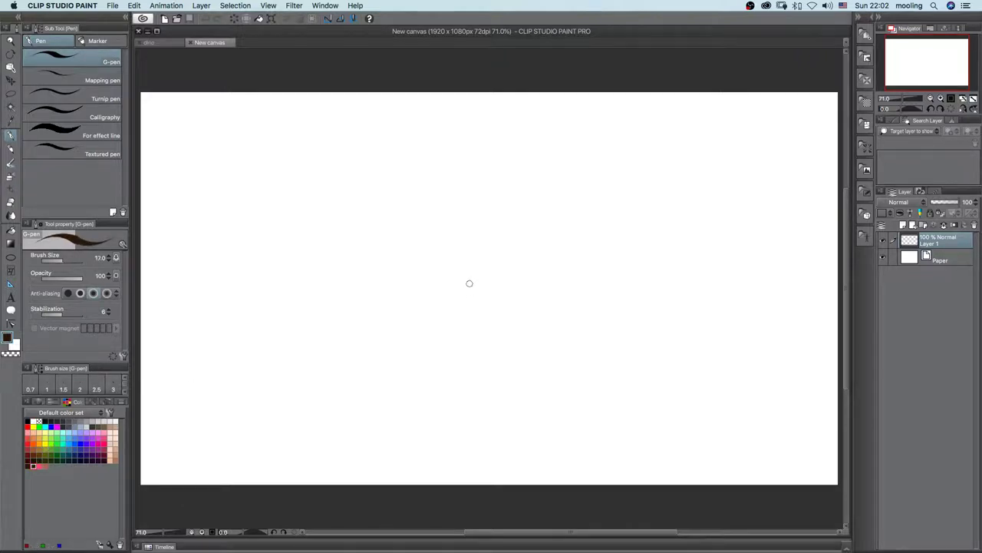
Step: Draw the top contour of the dinosaur's head as a wavy line from the snout over the brow
left_click_drag(470, 283, 467, 277)
left_click_drag(479, 181, 473, 179)
mouse_move(374, 191)
left_mouse_down()
mouse_move(412, 158)
mouse_move(525, 173)
left_mouse_up()
key("super+z")
mouse_move(407, 157)
left_mouse_down()
mouse_move(515, 175)
mouse_move(496, 172)
mouse_move(537, 155)
mouse_move(517, 164)
mouse_move(609, 164)
left_mouse_up()
key("super+z")
key("super+z")
mouse_move(511, 175)
left_mouse_down()
mouse_move(571, 152)
mouse_move(634, 176)
left_mouse_up()
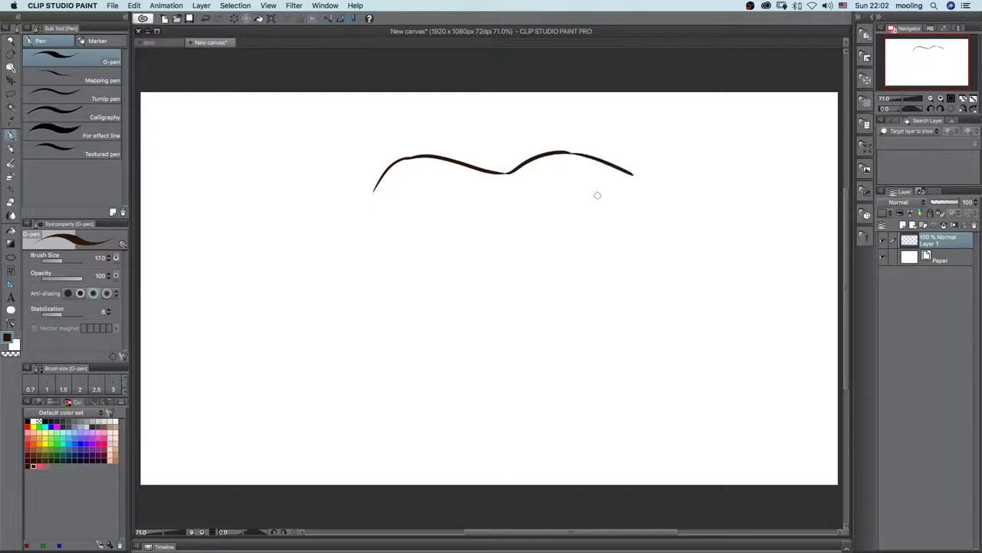
key("super+z")
left_click_drag(569, 152, 637, 185)
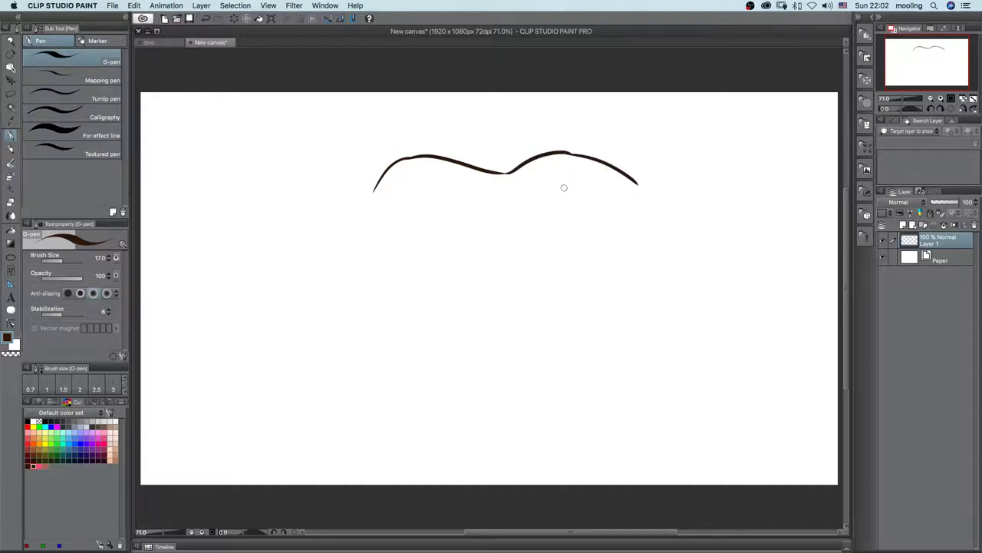
key("super+z")
left_click_drag(569, 152, 617, 175)
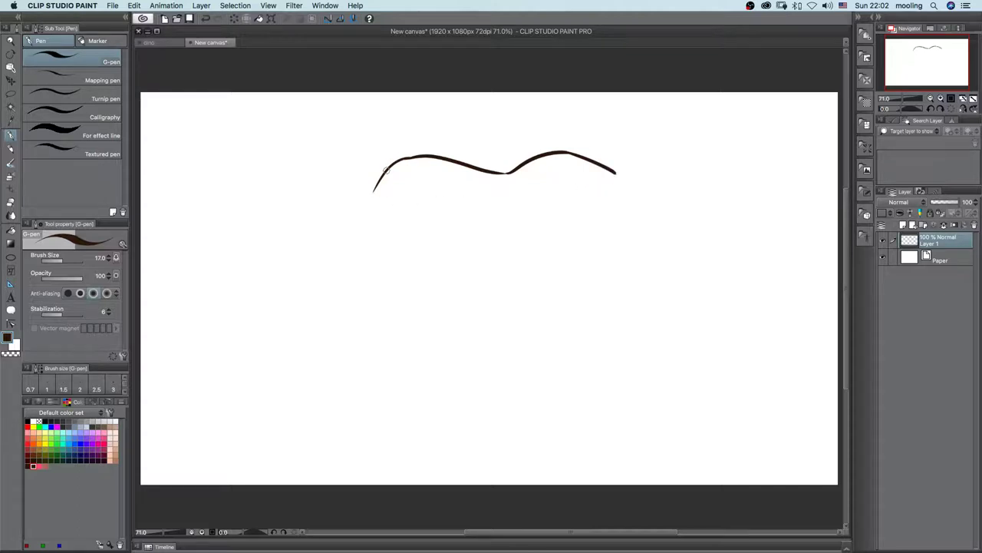
Step: Draw the tip of the snout, the filled nostril and the curved lower edge of the upper jaw
mouse_move(389, 163)
left_mouse_down()
mouse_move(376, 181)
mouse_move(421, 171)
mouse_move(376, 204)
mouse_move(499, 244)
mouse_move(574, 251)
left_mouse_up()
key("super+z")
key("super+z")
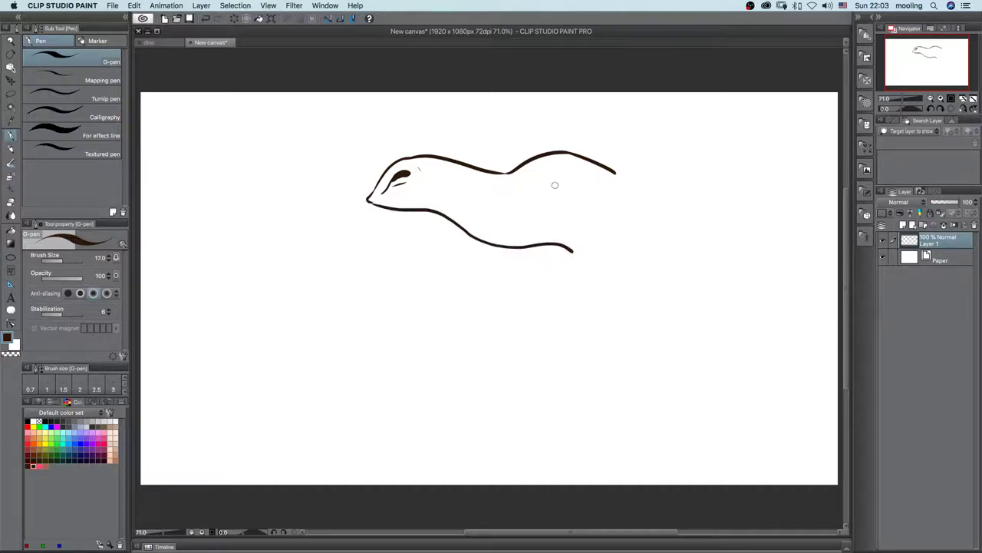
Step: Draw the eye with its iris and pupil below the brow, adding creases around the eye and behind the nostril
mouse_move(533, 180)
left_mouse_down()
mouse_move(562, 163)
mouse_move(548, 184)
mouse_move(594, 191)
left_mouse_up()
key("super+z")
mouse_move(526, 181)
left_mouse_down()
mouse_move(587, 179)
mouse_move(596, 190)
mouse_move(586, 205)
mouse_move(600, 189)
mouse_move(585, 208)
mouse_move(591, 196)
left_mouse_up()
left_click_drag(526, 168, 558, 157)
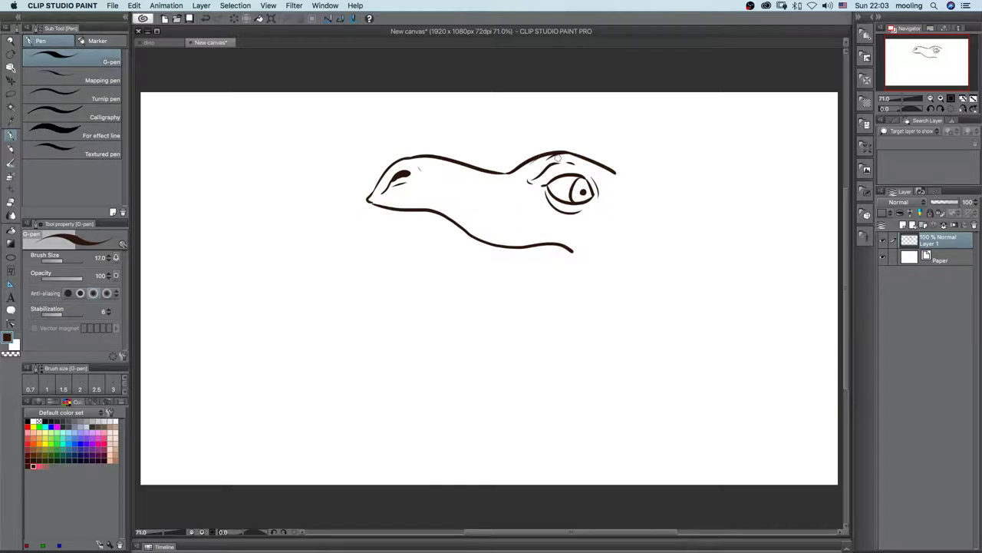
left_click_drag(540, 192, 539, 203)
mouse_move(420, 171)
left_mouse_down()
mouse_move(410, 209)
mouse_move(372, 194)
mouse_move(420, 202)
left_mouse_up()
Step: Draw the open mouth with its back edge, rows of pointed upper and lower teeth, and the lower jaw contour
mouse_move(571, 250)
left_mouse_down()
mouse_move(577, 256)
mouse_move(531, 274)
mouse_move(534, 297)
left_mouse_up()
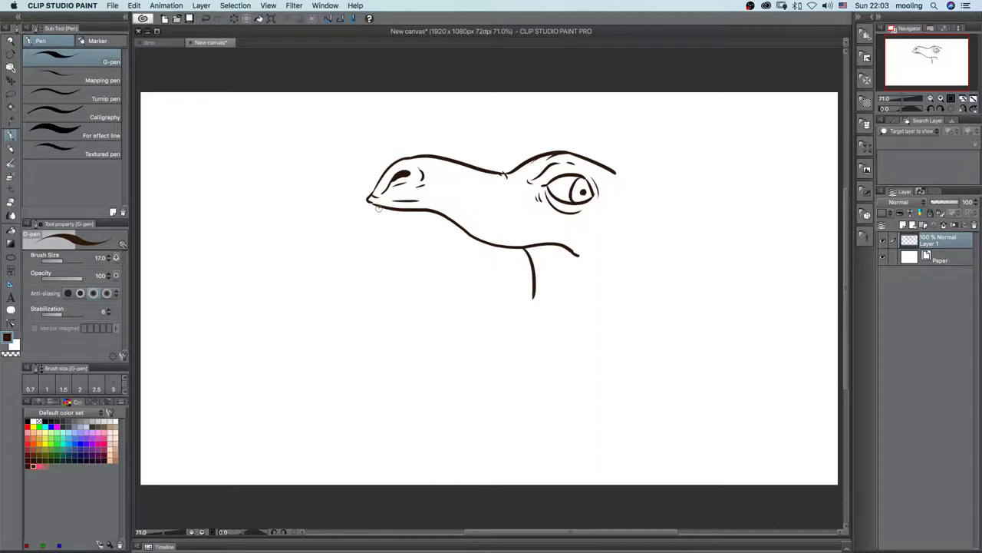
mouse_move(380, 206)
left_mouse_down()
mouse_move(387, 228)
mouse_move(373, 219)
mouse_move(406, 229)
mouse_move(405, 209)
mouse_move(405, 232)
mouse_move(408, 210)
mouse_move(417, 235)
mouse_move(423, 212)
mouse_move(436, 235)
mouse_move(447, 217)
mouse_move(450, 240)
mouse_move(466, 234)
mouse_move(461, 227)
mouse_move(467, 251)
mouse_move(483, 246)
mouse_move(477, 239)
mouse_move(509, 265)
left_mouse_up()
mouse_move(514, 245)
left_mouse_down()
mouse_move(534, 296)
mouse_move(484, 321)
mouse_move(401, 334)
mouse_move(413, 333)
mouse_move(422, 313)
mouse_move(428, 330)
mouse_move(460, 329)
mouse_move(476, 304)
mouse_move(480, 322)
mouse_move(494, 317)
mouse_move(504, 289)
mouse_move(509, 308)
mouse_move(517, 283)
mouse_move(524, 303)
mouse_move(532, 283)
left_mouse_up()
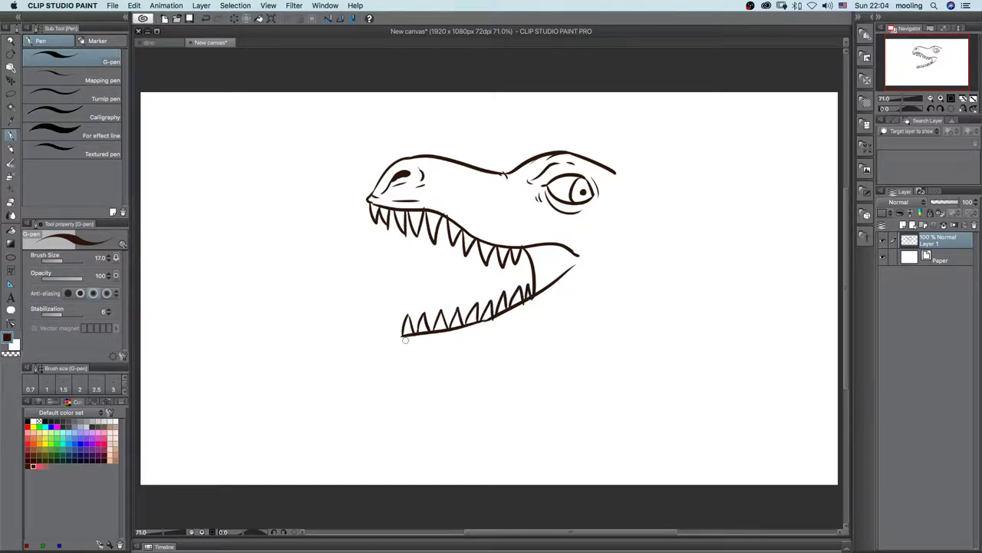
mouse_move(400, 334)
left_mouse_down()
mouse_move(418, 366)
mouse_move(458, 370)
mouse_move(635, 351)
mouse_move(648, 298)
left_mouse_up()
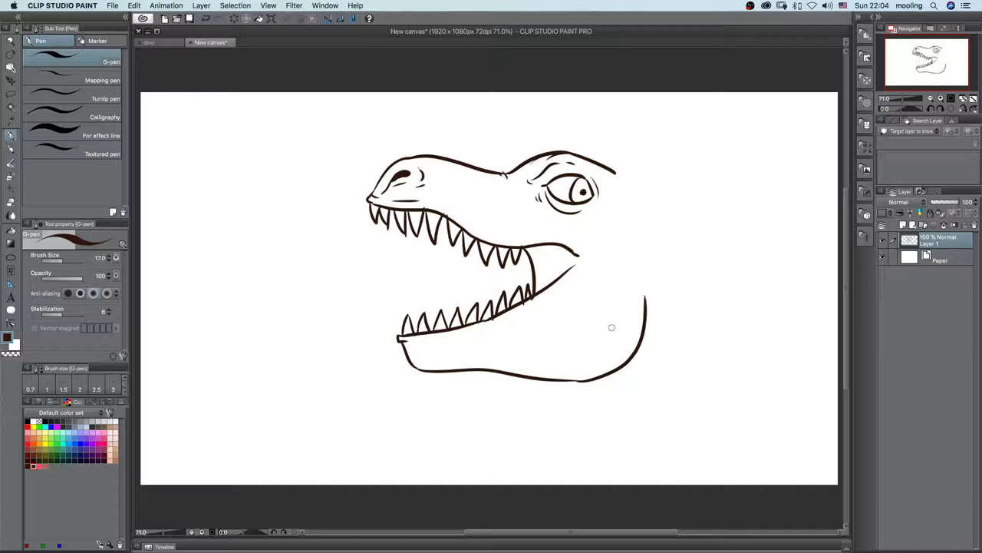
Step: Add crease lines along both lips and hatch the skin at the corner of the mouth
mouse_move(582, 264)
left_mouse_down()
mouse_move(563, 281)
mouse_move(571, 281)
left_mouse_up()
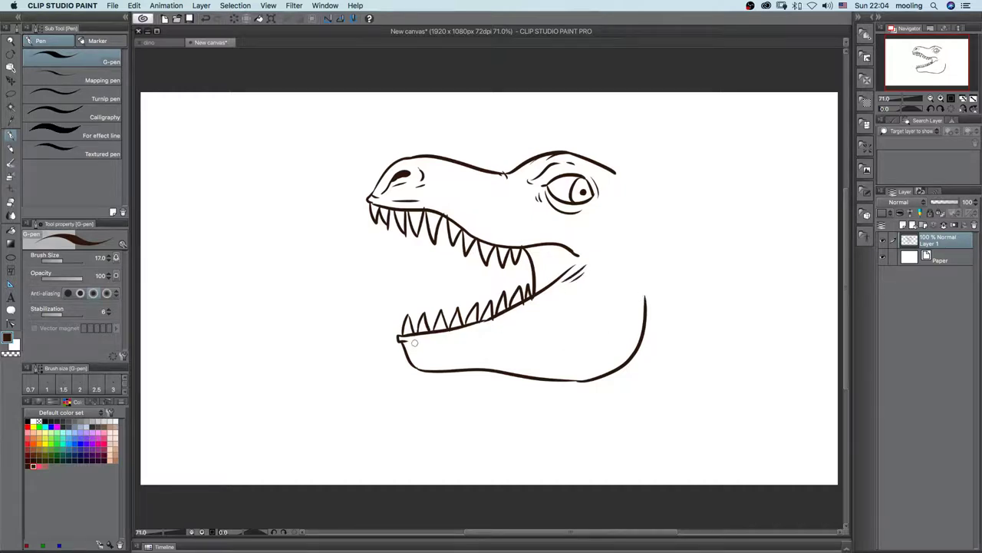
left_click_drag(415, 344, 522, 311)
left_click_drag(455, 203, 497, 238)
mouse_move(513, 232)
left_mouse_down()
mouse_move(586, 239)
mouse_move(537, 285)
mouse_move(545, 290)
left_mouse_up()
mouse_move(540, 244)
left_mouse_down()
mouse_move(557, 281)
mouse_move(565, 252)
mouse_move(562, 264)
left_mouse_up()
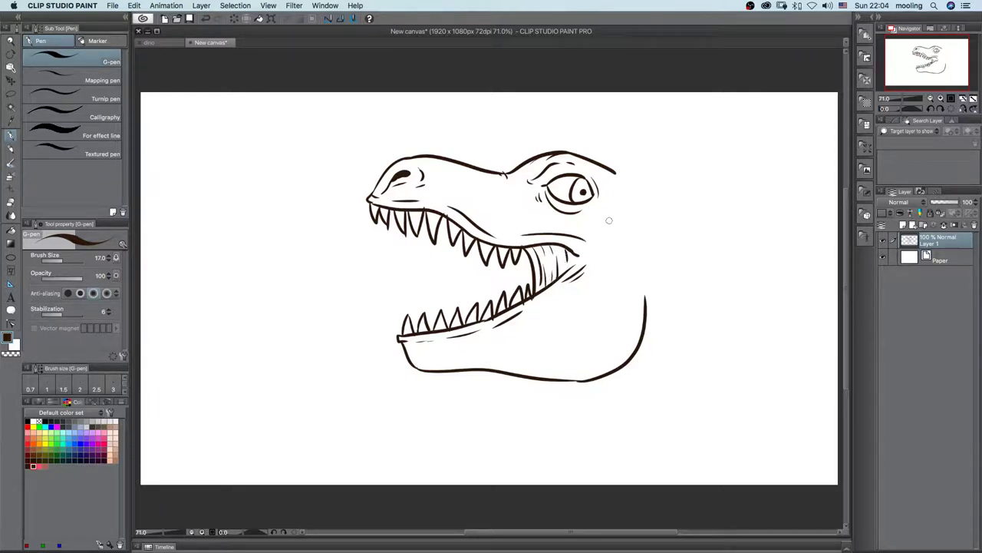
Step: Extend the top of the head backwards and add short crease strokes at the rear of the jaw
left_click_drag(585, 157, 675, 175)
mouse_move(645, 324)
left_mouse_down()
mouse_move(662, 288)
mouse_move(668, 301)
left_mouse_up()
mouse_move(686, 333)
left_mouse_down()
mouse_move(652, 300)
mouse_move(691, 315)
left_mouse_up()
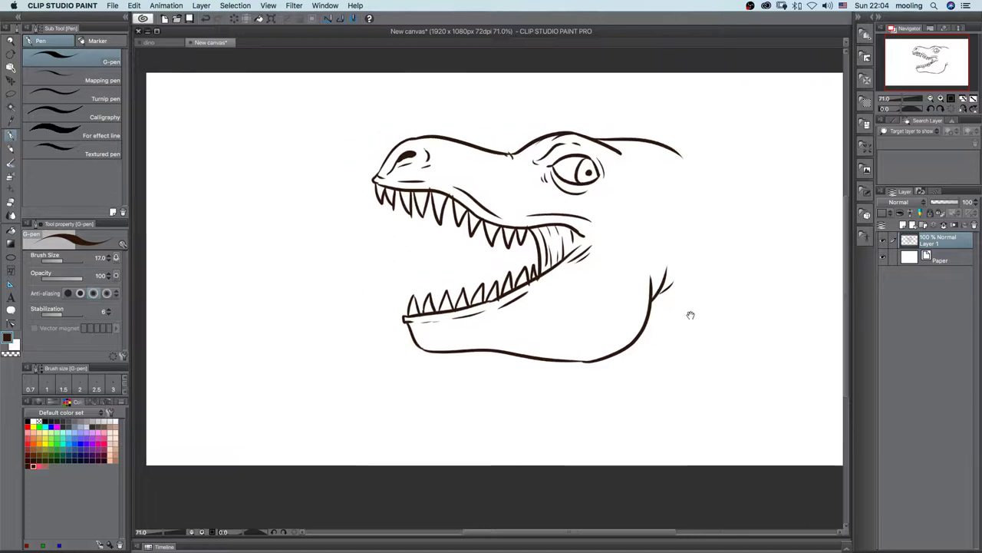
Step: Add the snout hollow, wrinkles and small angular scales around the snout, eye and lower lip
mouse_move(480, 156)
left_mouse_down()
mouse_move(454, 148)
mouse_move(459, 175)
mouse_move(477, 194)
mouse_move(495, 160)
mouse_move(518, 171)
mouse_move(518, 202)
left_mouse_up()
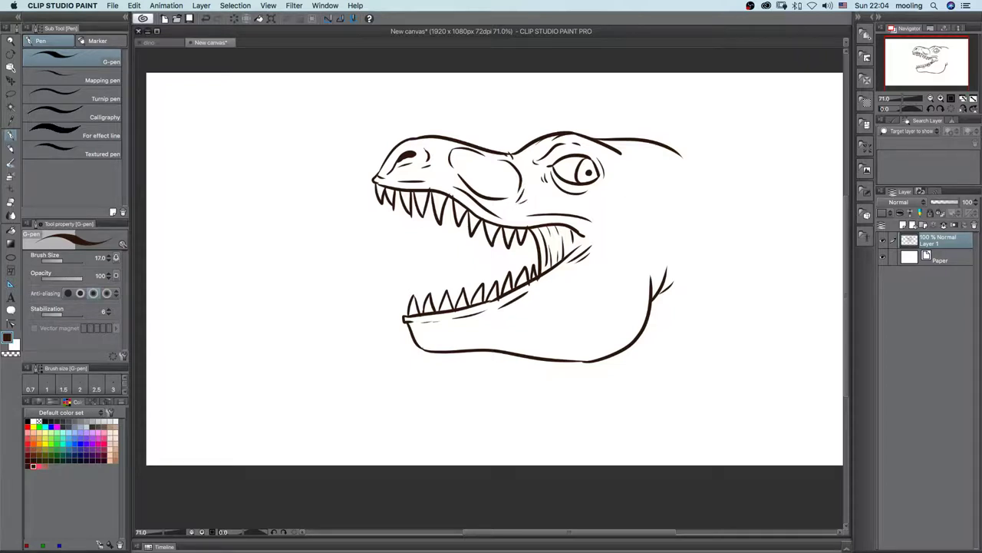
left_click_drag(460, 150, 465, 163)
mouse_move(574, 200)
left_mouse_down()
mouse_move(595, 200)
mouse_move(607, 182)
left_mouse_up()
left_click_drag(648, 155, 653, 167)
left_click_drag(470, 308, 470, 312)
left_click_drag(460, 311, 449, 317)
mouse_move(525, 216)
left_mouse_down()
mouse_move(510, 209)
mouse_move(538, 206)
mouse_move(528, 215)
mouse_move(540, 193)
mouse_move(530, 166)
mouse_move(539, 185)
left_mouse_up()
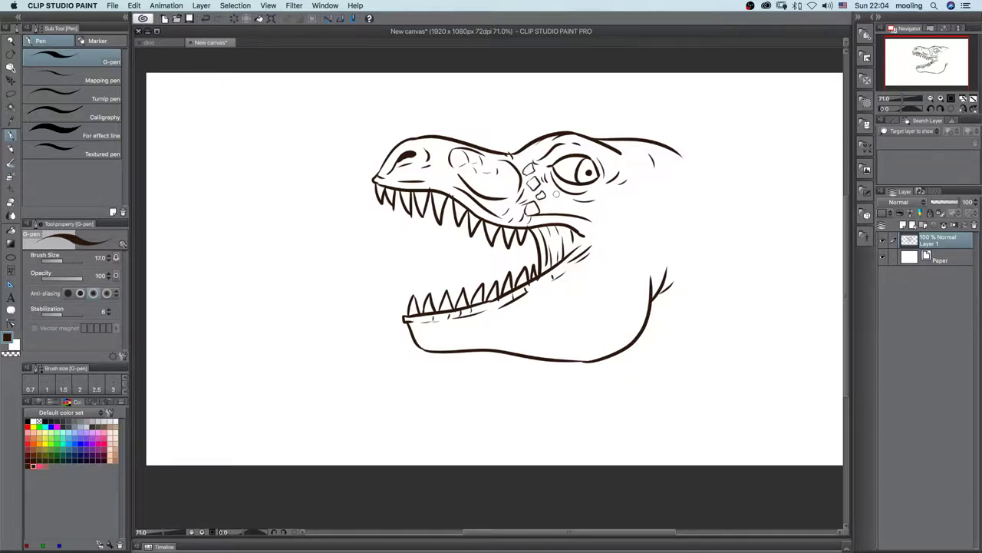
left_click_drag(592, 203, 602, 203)
Step: Draw bumps on the back of the head and a long neck line sloping down from it
mouse_move(608, 156)
left_mouse_down()
mouse_move(630, 143)
mouse_move(617, 138)
mouse_move(647, 139)
mouse_move(787, 183)
mouse_move(803, 198)
left_mouse_up()
key("super+z")
key("super+z")
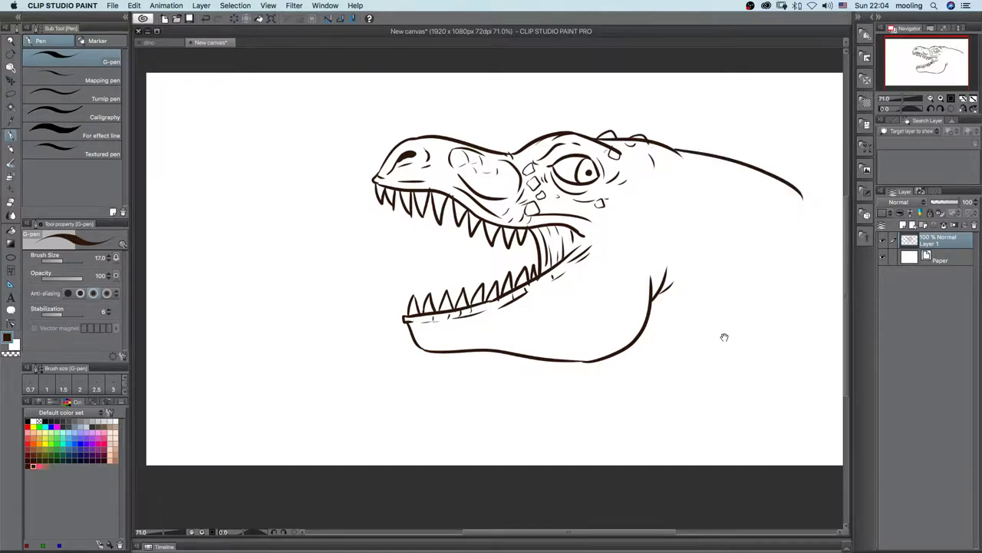
Step: Draw the throat and chest line from the jaw to the canvas bottom, and extend the back line to the canvas edge
mouse_move(724, 337)
left_mouse_down()
mouse_move(678, 325)
mouse_move(695, 327)
left_mouse_up()
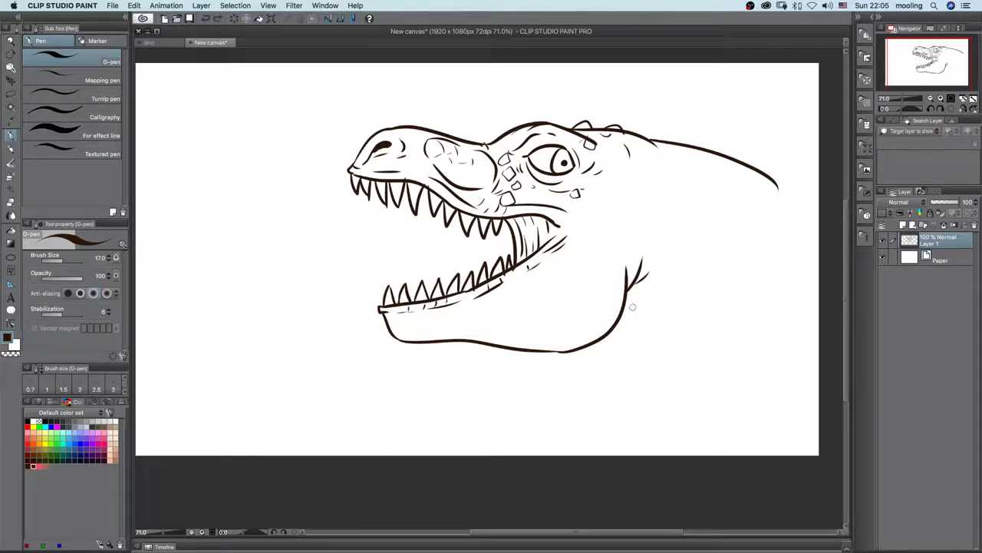
mouse_move(623, 309)
left_mouse_down()
mouse_move(710, 316)
mouse_move(744, 301)
mouse_move(709, 308)
left_mouse_up()
mouse_move(652, 323)
left_mouse_down()
mouse_move(735, 390)
mouse_move(767, 436)
left_mouse_up()
key("super+z")
key("super+z")
key("super+z")
mouse_move(621, 322)
left_mouse_down()
mouse_move(673, 333)
mouse_move(733, 379)
mouse_move(761, 451)
left_mouse_up()
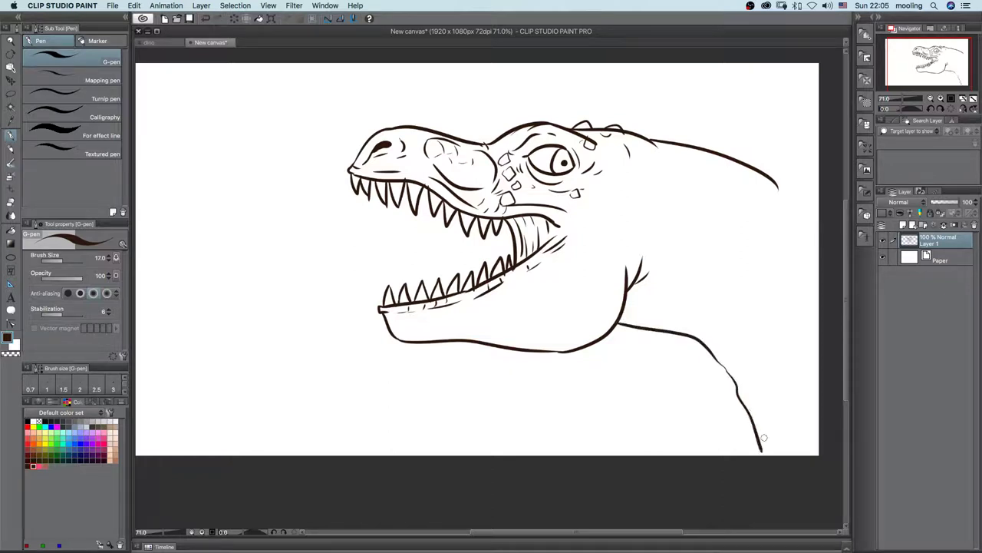
left_click_drag(772, 181, 819, 208)
Step: Draw curved skin folds across the throat, neck, shoulder and chest
mouse_move(627, 329)
left_mouse_down()
mouse_move(669, 309)
mouse_move(691, 282)
left_mouse_up()
mouse_move(668, 336)
left_mouse_down()
mouse_move(699, 322)
mouse_move(723, 330)
left_mouse_up()
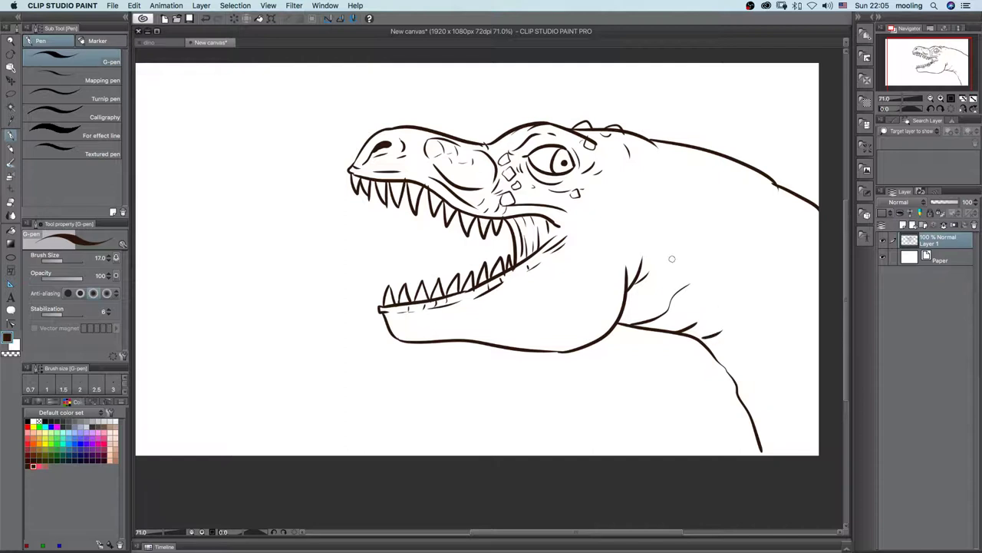
mouse_move(664, 267)
left_mouse_down()
mouse_move(717, 206)
mouse_move(703, 246)
left_mouse_up()
mouse_move(758, 227)
left_mouse_down()
mouse_move(746, 240)
mouse_move(756, 308)
mouse_move(743, 322)
left_mouse_up()
mouse_move(793, 302)
left_mouse_down()
mouse_move(769, 322)
mouse_move(761, 390)
mouse_move(737, 397)
left_mouse_up()
mouse_move(737, 397)
left_mouse_down()
mouse_move(772, 394)
mouse_move(787, 412)
left_mouse_up()
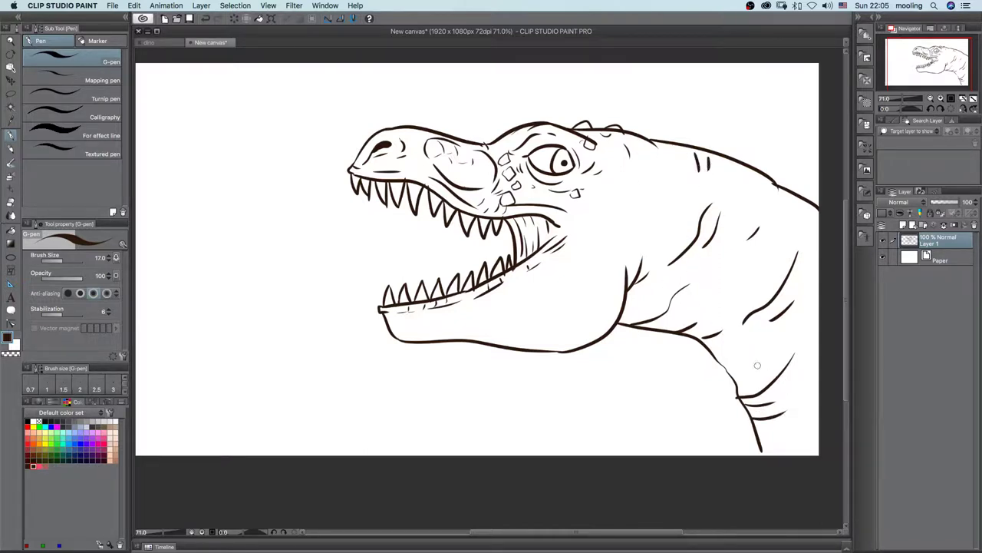
Step: Erase the lower chest line with its folds and draw the two edges of the upper arm there
key("e")
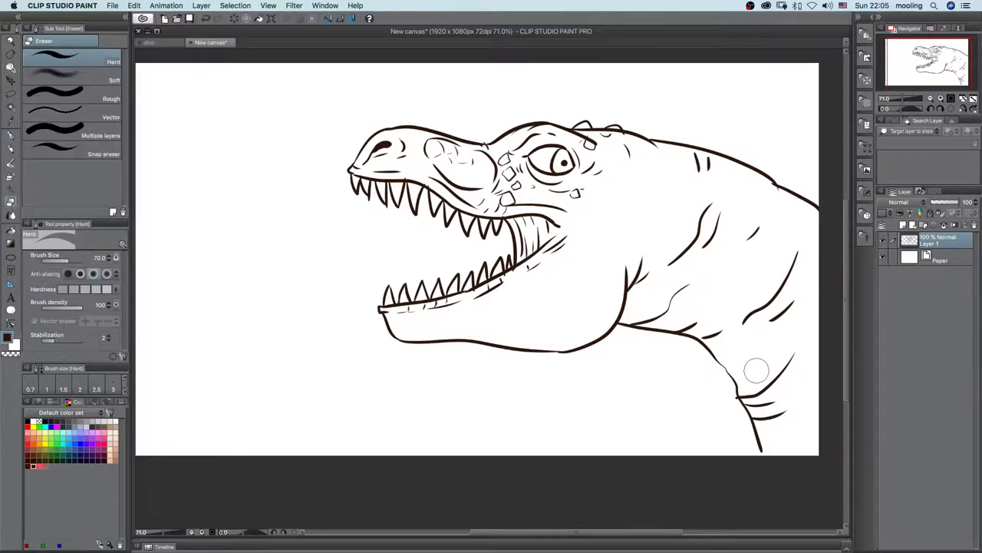
mouse_move(757, 373)
left_mouse_down()
mouse_move(776, 372)
mouse_move(789, 409)
mouse_move(765, 454)
left_mouse_up()
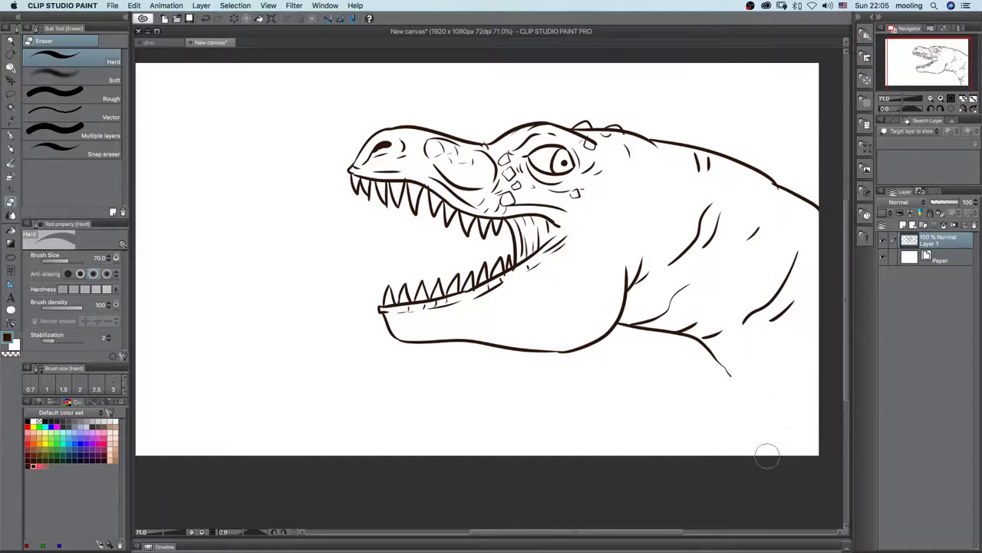
key("p")
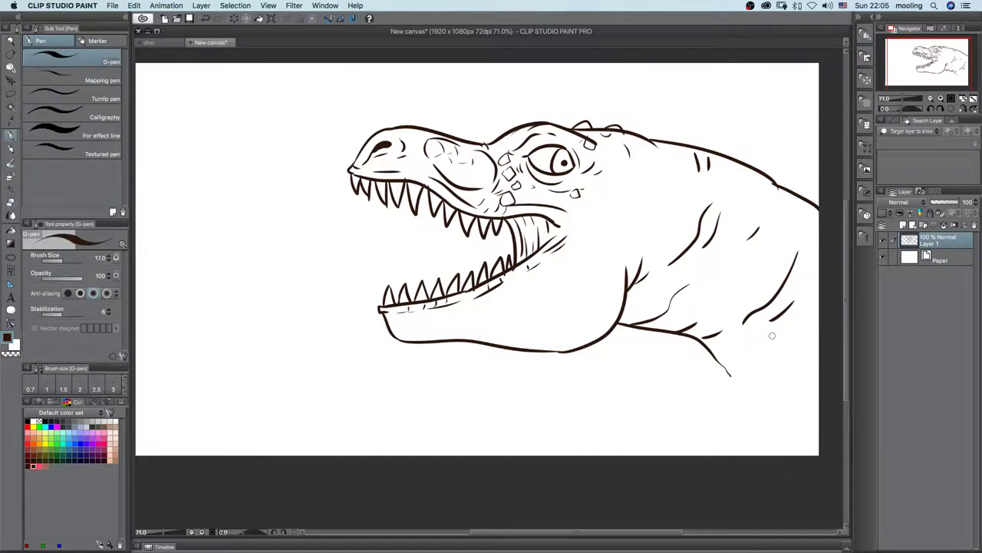
left_click_drag(772, 335, 713, 406)
key("super+z")
left_click_drag(768, 335, 707, 418)
mouse_move(811, 390)
left_mouse_down()
mouse_move(733, 452)
mouse_move(679, 418)
left_mouse_up()
key("super+z")
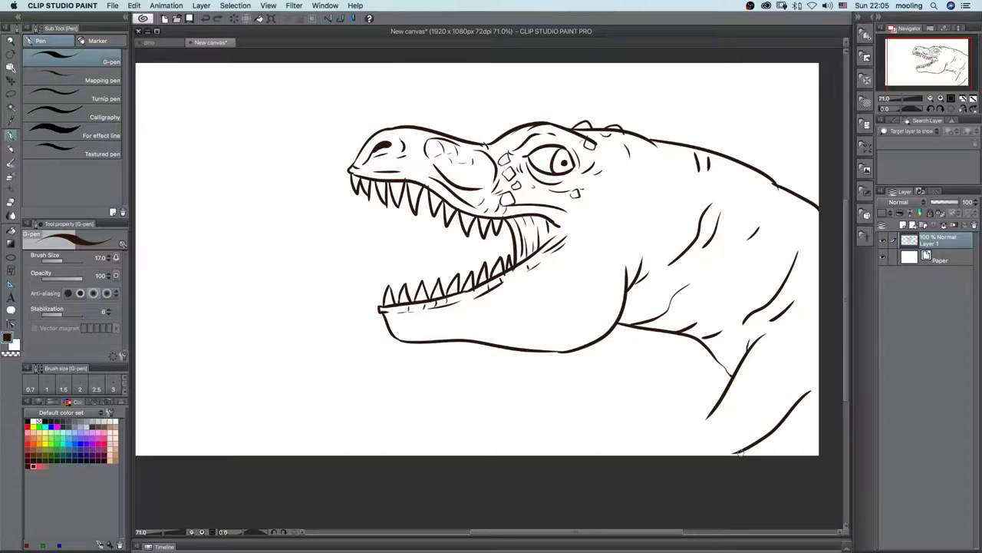
left_click_drag(742, 451, 730, 455)
Step: Draw the bent forearm and clawed hand with skin wrinkles, plus a short belly line below the upper arm
left_click_drag(710, 413, 683, 392)
mouse_move(706, 455)
left_mouse_down()
mouse_move(664, 395)
mouse_move(667, 373)
mouse_move(630, 366)
mouse_move(606, 379)
left_mouse_up()
left_click_drag(664, 399, 623, 400)
mouse_move(658, 384)
left_mouse_down()
mouse_move(615, 385)
mouse_move(611, 421)
left_mouse_up()
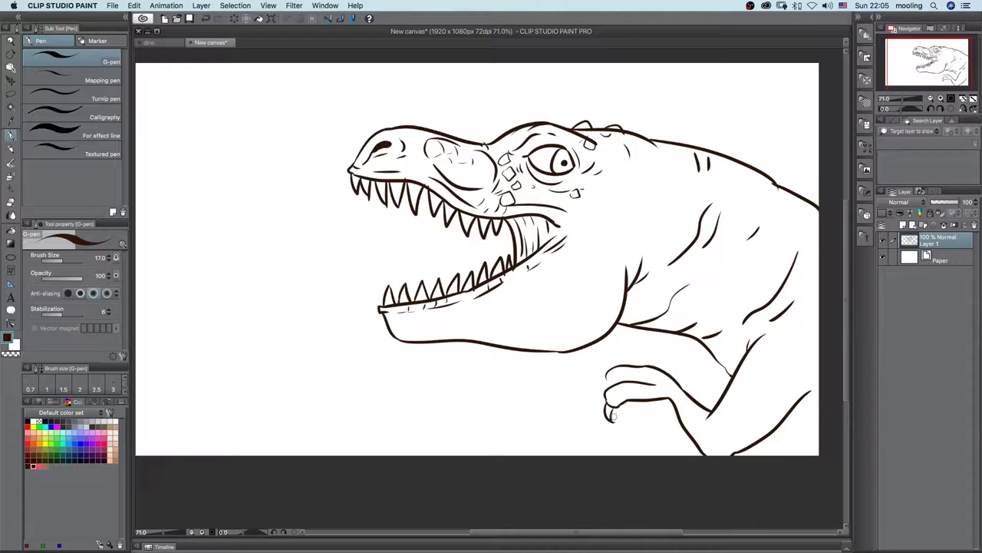
mouse_move(612, 375)
left_mouse_down()
mouse_move(591, 409)
mouse_move(601, 409)
left_mouse_up()
mouse_move(643, 367)
left_mouse_down()
mouse_move(610, 357)
mouse_move(592, 382)
left_mouse_up()
mouse_move(592, 382)
left_mouse_down()
mouse_move(609, 360)
mouse_move(616, 379)
mouse_move(612, 371)
mouse_move(622, 370)
mouse_move(682, 387)
mouse_move(677, 417)
mouse_move(721, 422)
mouse_move(755, 413)
left_mouse_up()
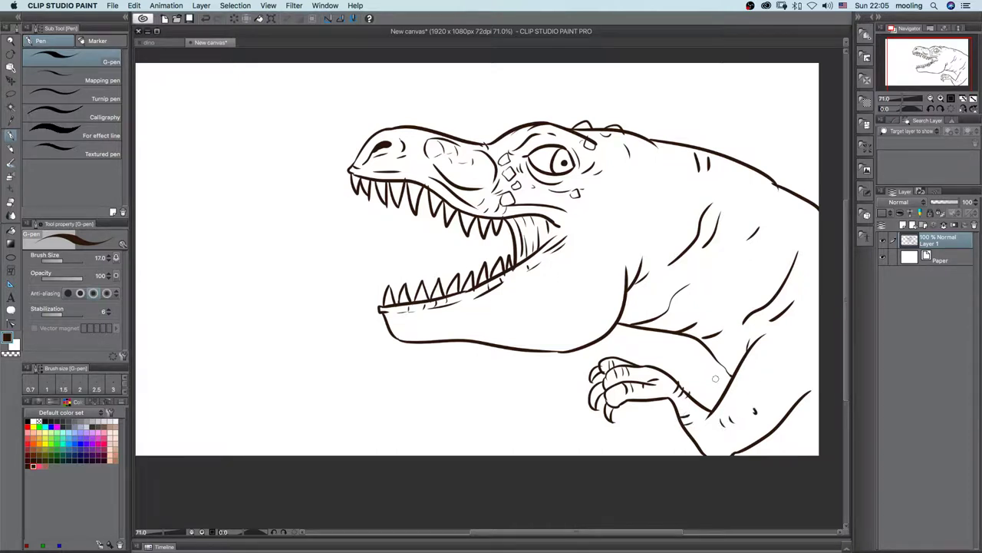
left_click_drag(776, 425, 794, 459)
Step: Draw small angular scales across the side of the lower jaw
mouse_move(528, 320)
left_mouse_down()
mouse_move(526, 310)
mouse_move(534, 319)
mouse_move(550, 314)
mouse_move(505, 323)
left_mouse_up()
left_click_drag(585, 312, 589, 322)
left_click_drag(604, 281, 605, 293)
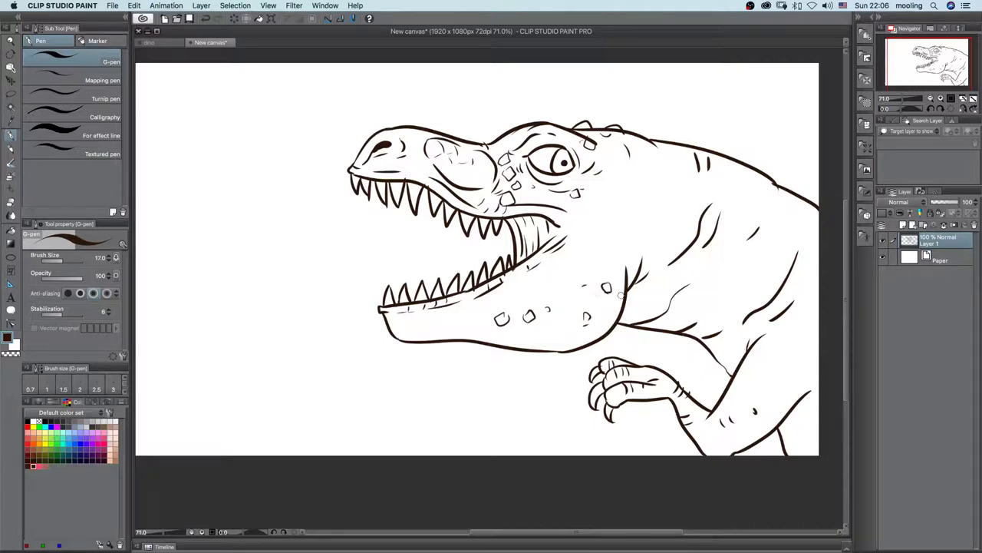
Step: Auto-select the empty background on the line art layer and invert the selection so it covers the dinosaur
left_click(952, 260)
left_click(938, 237)
key("w")
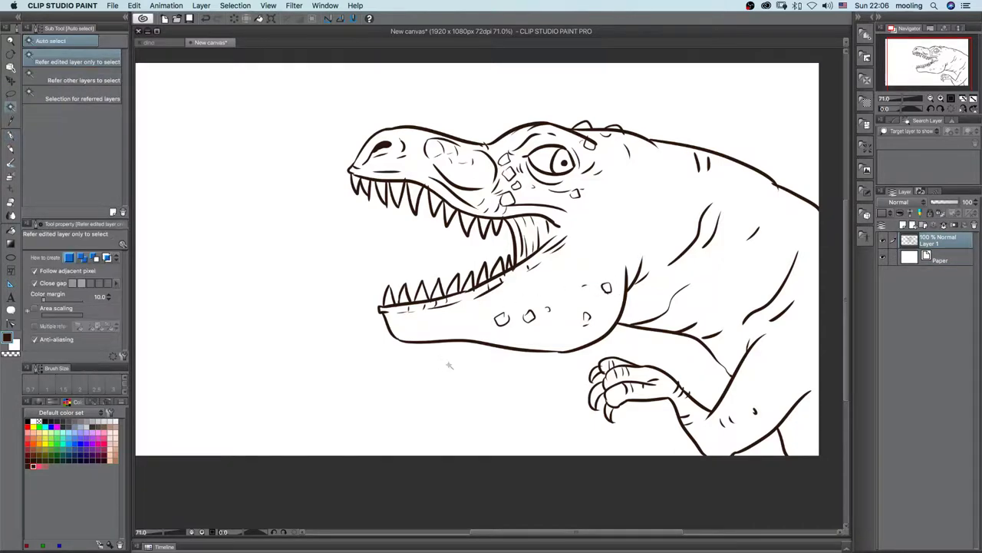
left_click(450, 364)
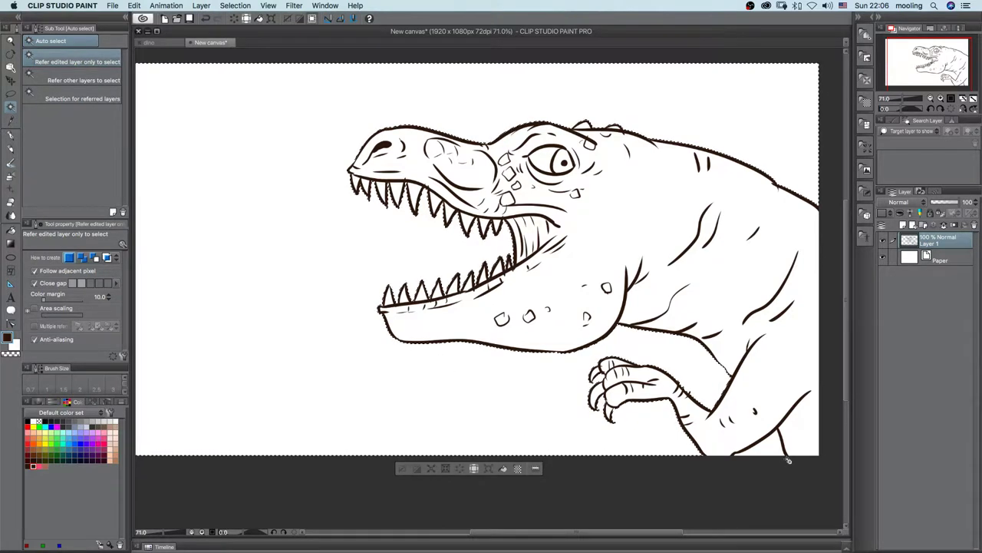
left_click(229, 6)
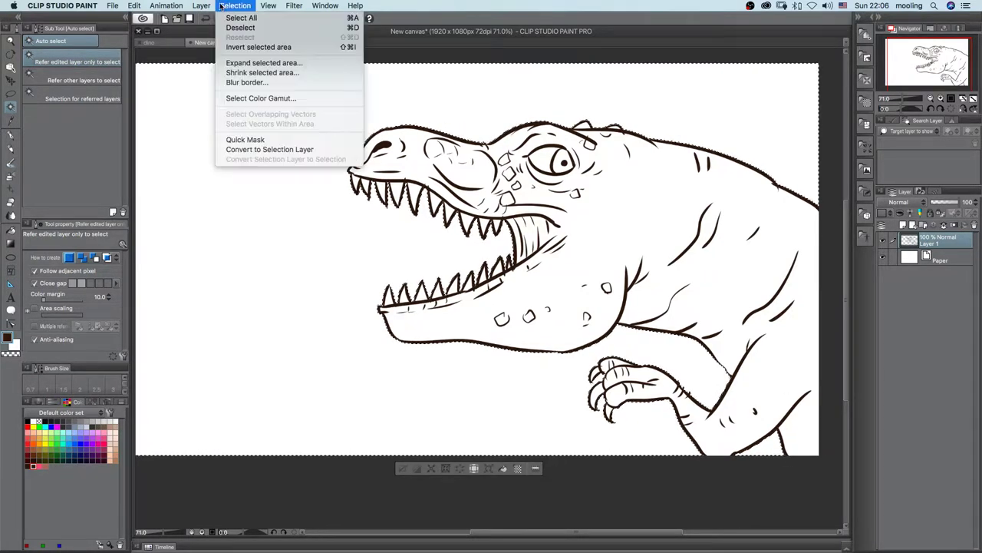
left_click(255, 47)
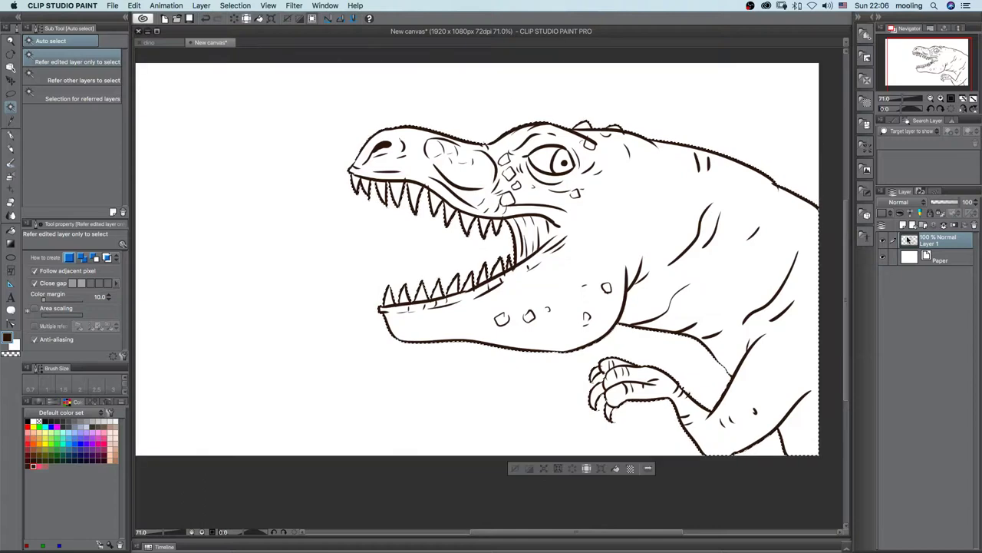
Step: Fill the selected dinosaur with a muted grey-brown (hue 28, saturation 18, value 62) on a new layer beneath the line art
left_click(953, 258)
left_click(902, 225)
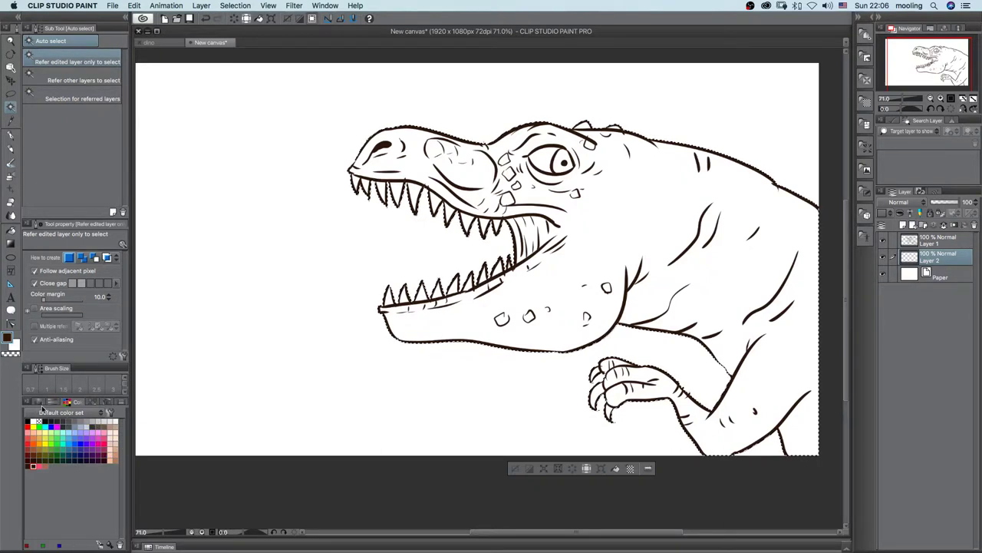
left_click(38, 402)
left_click(67, 461)
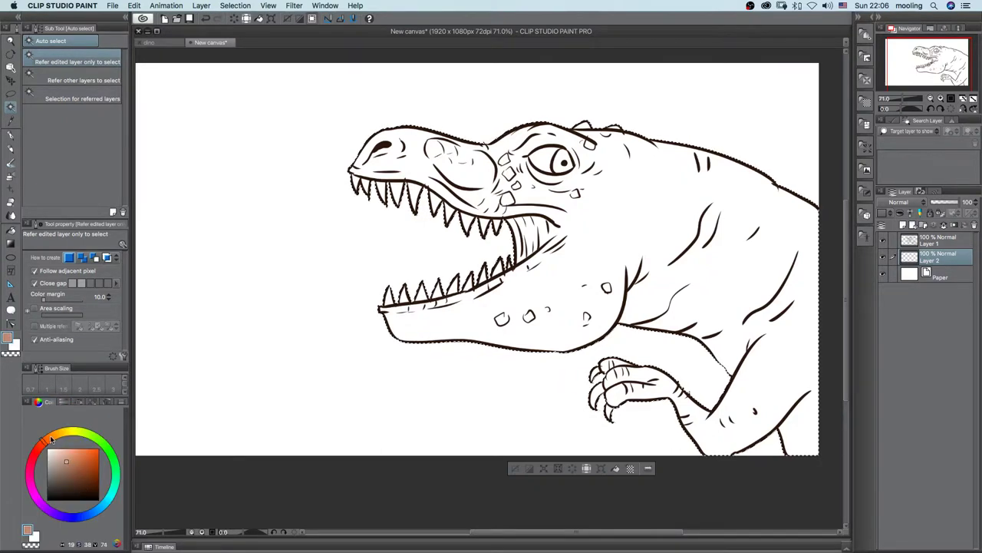
left_click(49, 437)
left_click_drag(69, 462, 71, 456)
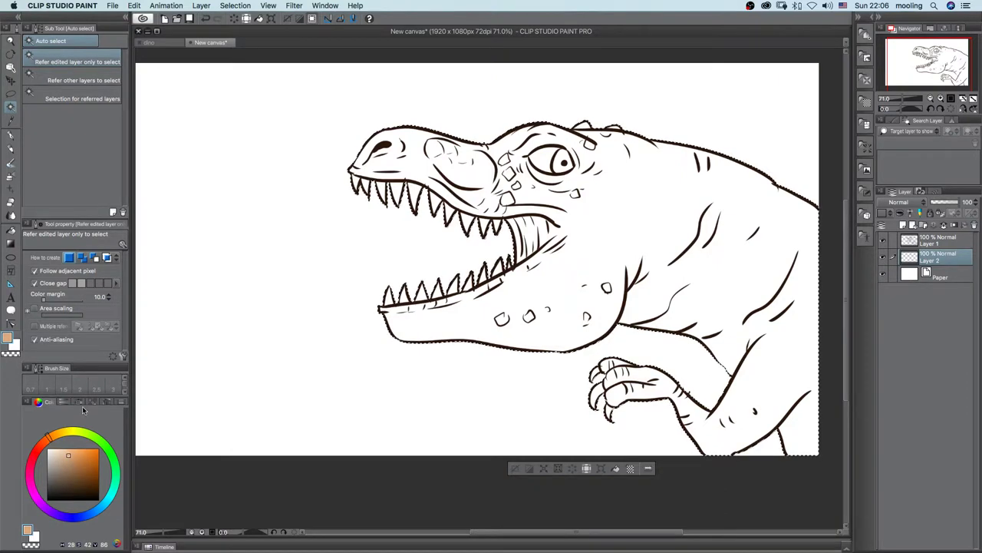
left_click(58, 466)
left_click(56, 468)
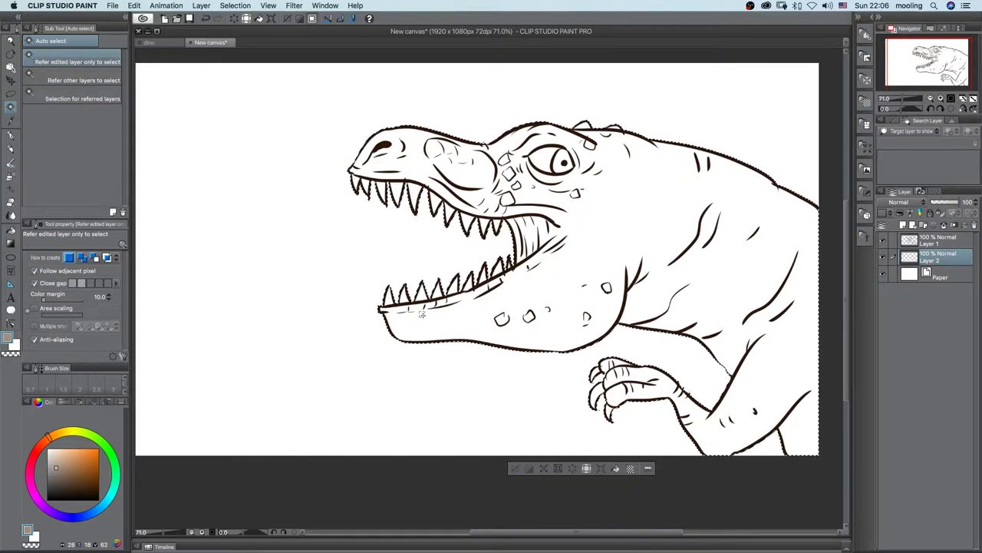
key("g")
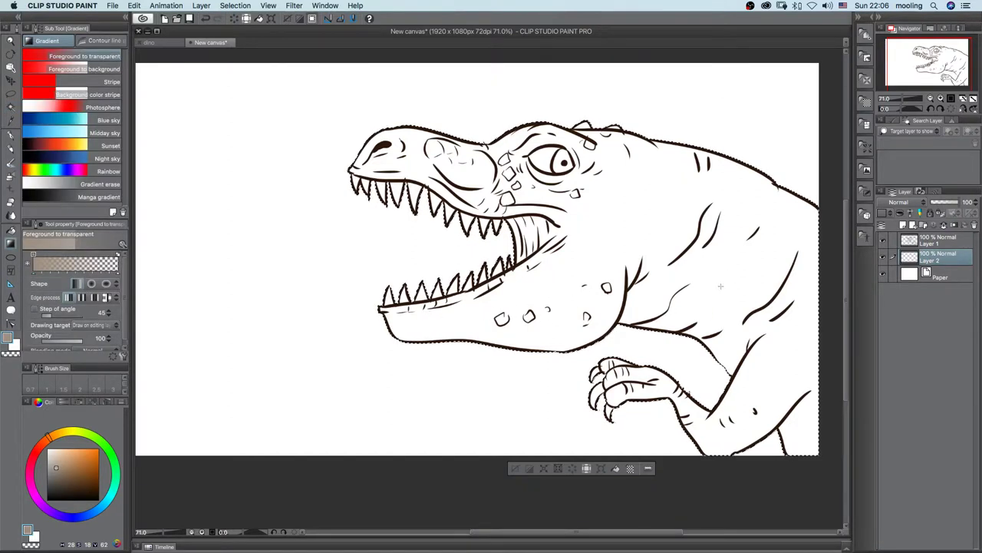
left_click(616, 469)
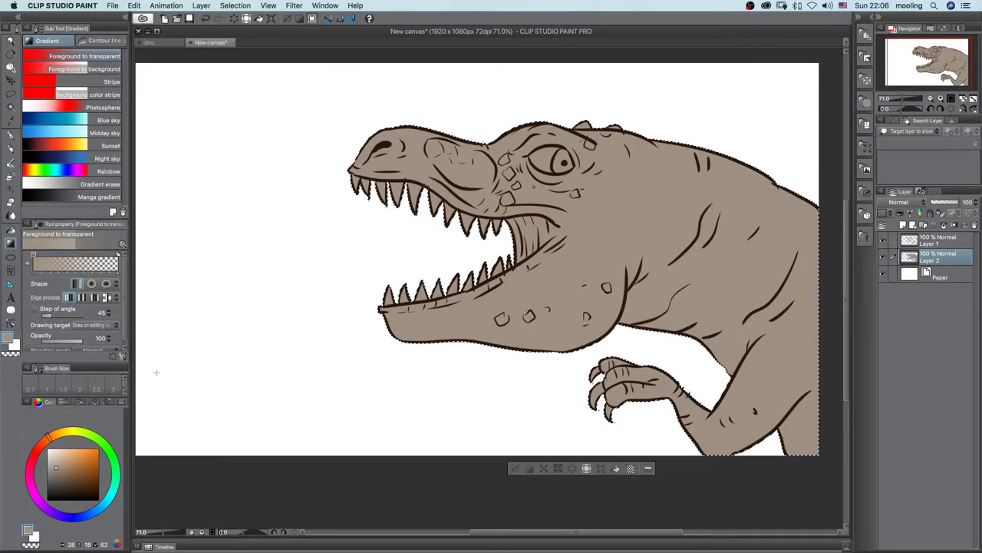
Step: Paint the white of the eye light grey with the G-pen at size 50 on a new layer above the base colour
key("p")
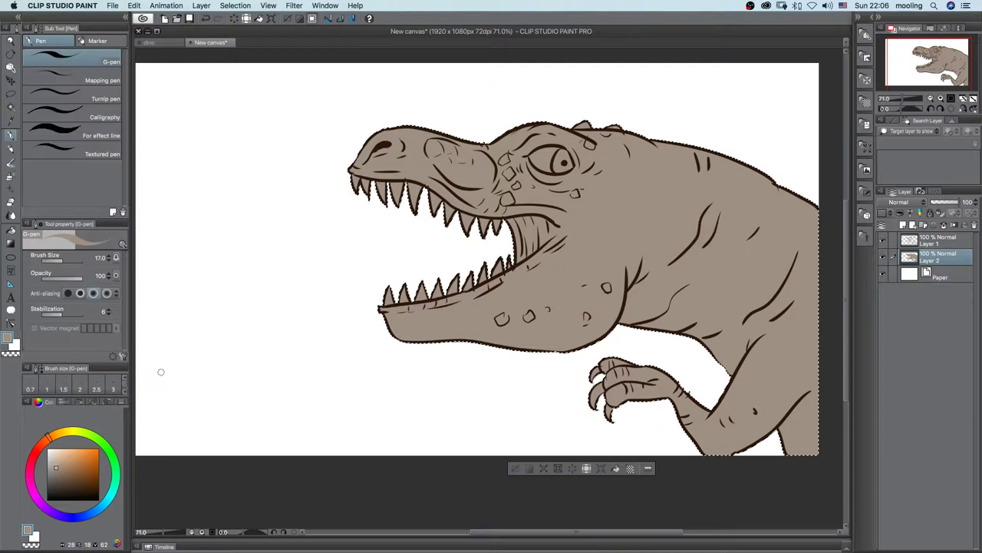
left_click(903, 224)
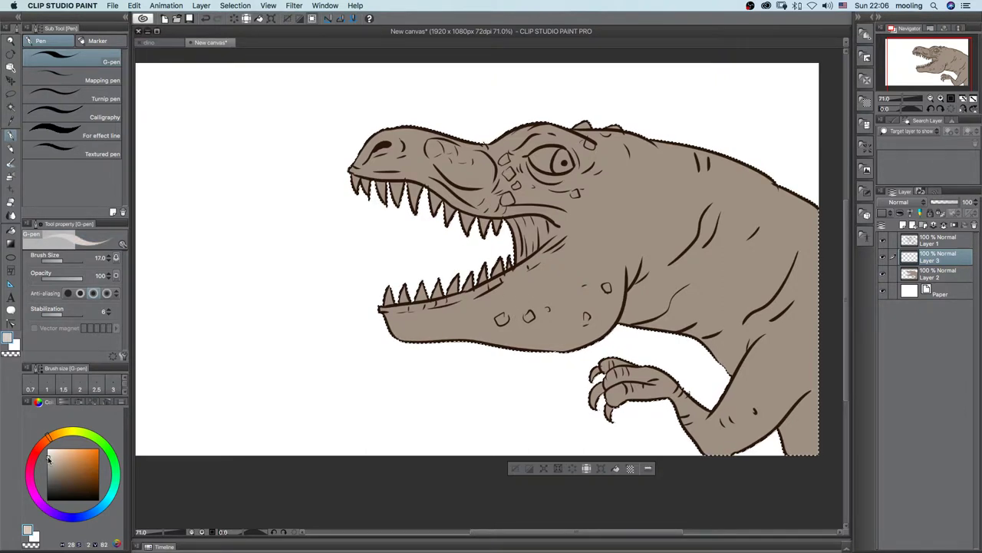
left_click(47, 456)
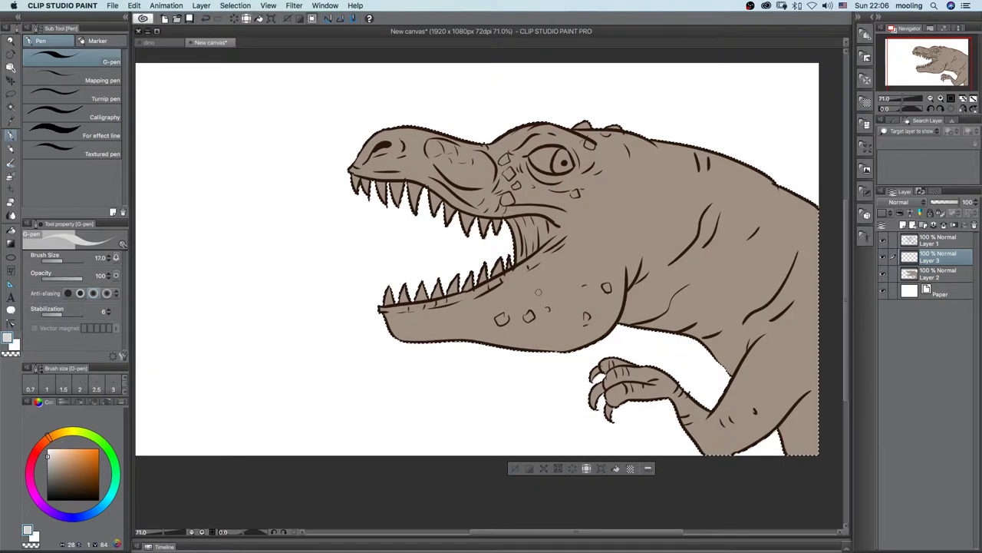
key("bracketright")
key("bracketright")
key("bracketright")
mouse_move(562, 162)
left_mouse_down()
mouse_move(546, 160)
mouse_move(559, 166)
left_mouse_up()
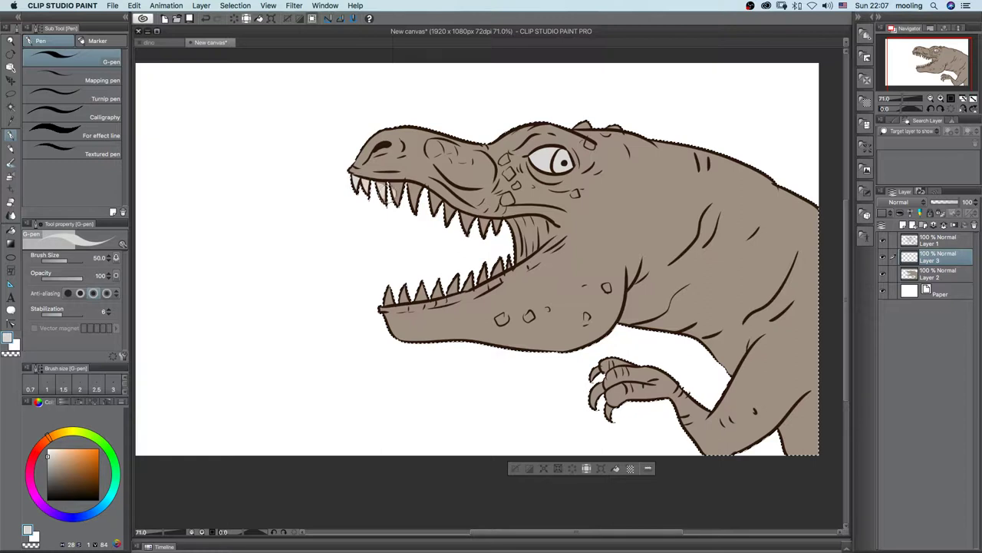
Step: Paint the upper and lower teeth light grey, undoing stray strokes
mouse_move(397, 189)
left_mouse_down()
mouse_move(374, 186)
mouse_move(419, 213)
mouse_move(436, 199)
mouse_move(445, 218)
mouse_move(353, 185)
mouse_move(414, 190)
mouse_move(410, 201)
mouse_move(422, 207)
mouse_move(432, 197)
mouse_move(414, 201)
mouse_move(438, 201)
mouse_move(435, 224)
mouse_move(445, 209)
mouse_move(467, 226)
mouse_move(499, 226)
mouse_move(490, 229)
left_mouse_up()
key("super+z")
key("super+z")
mouse_move(396, 285)
left_mouse_down()
mouse_move(382, 301)
mouse_move(499, 263)
mouse_move(443, 286)
left_mouse_up()
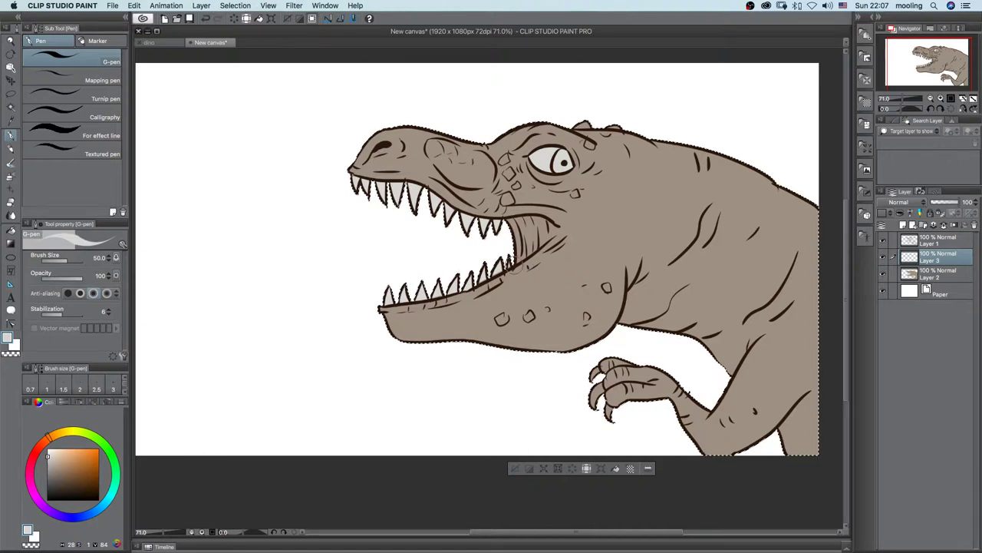
Step: Paint the iris reddish brown (15, 40, 50) and the inside of the mouth pinkish red (353, 55, 72)
left_click(64, 480)
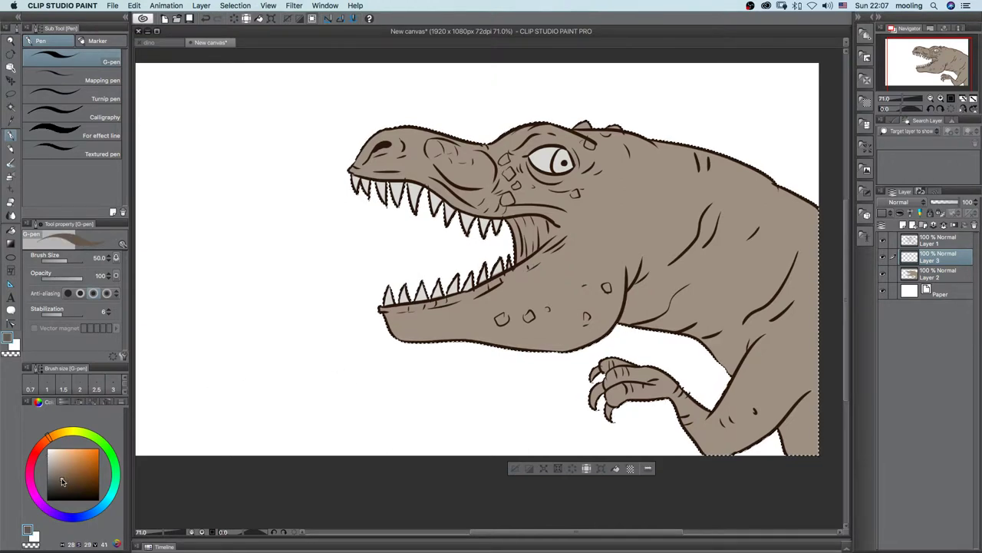
left_click(42, 445)
left_click(66, 474)
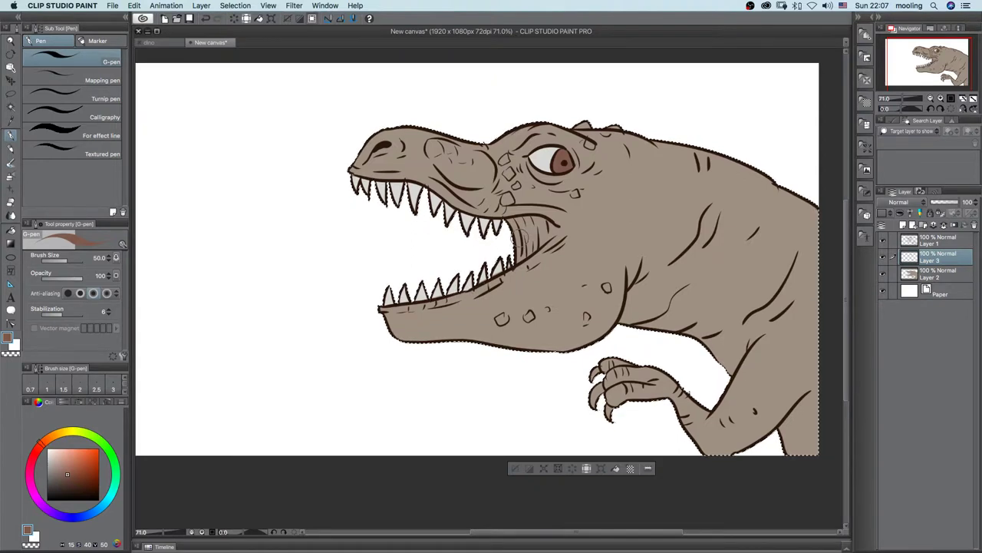
left_click_drag(36, 459, 34, 459)
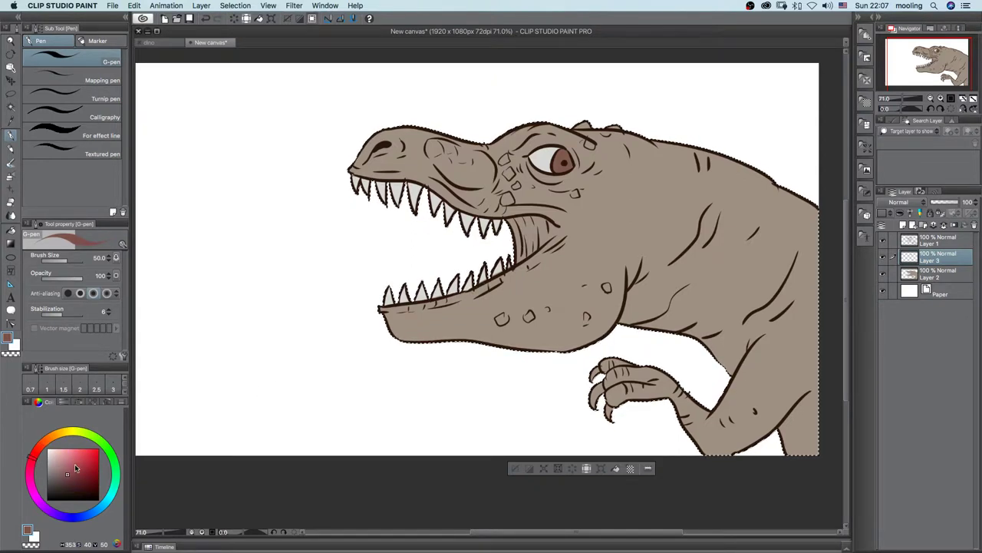
left_click(76, 464)
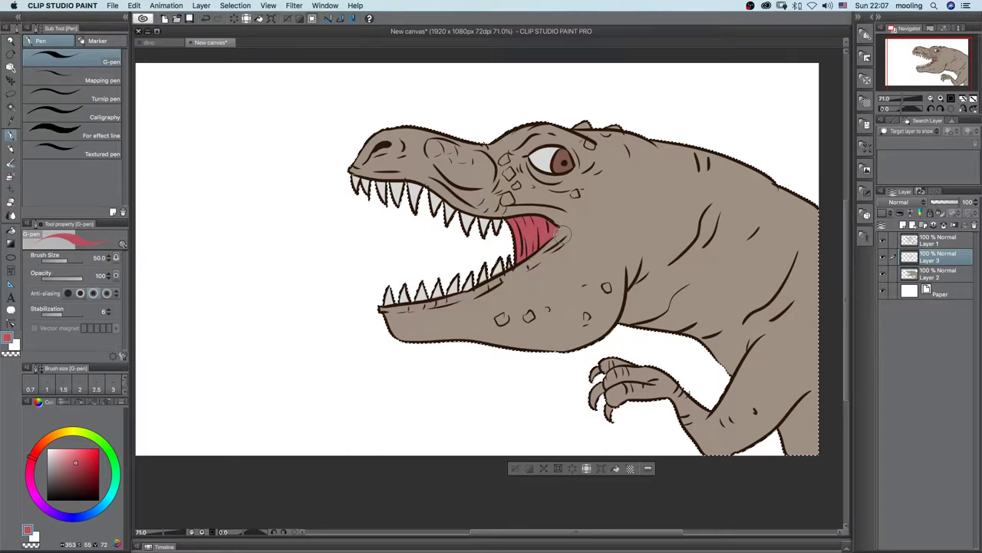
Step: Shade the jaw, cheek, neck and arm in darker brown on a new layer above the base colour, using Smooth watercolor at size 120
left_click(940, 274)
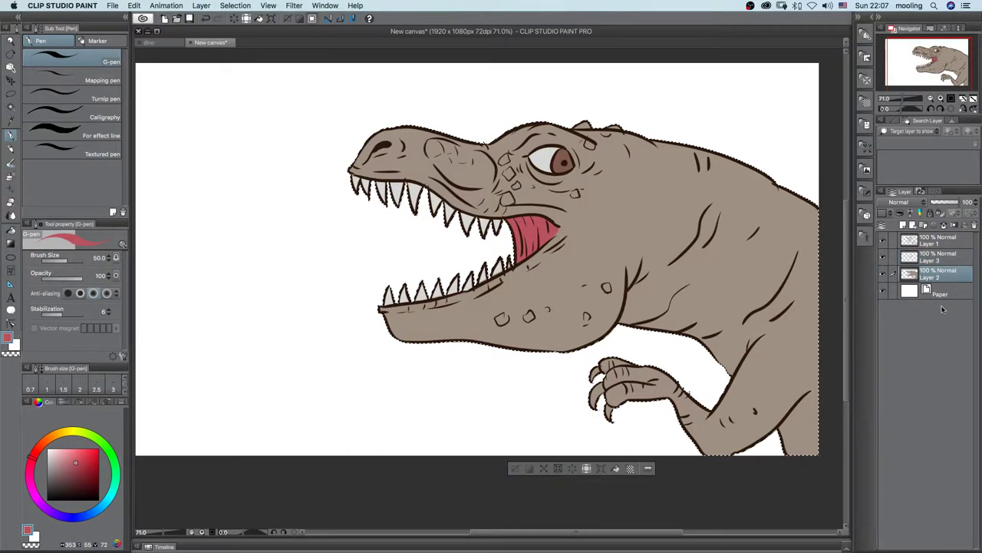
left_click(905, 228)
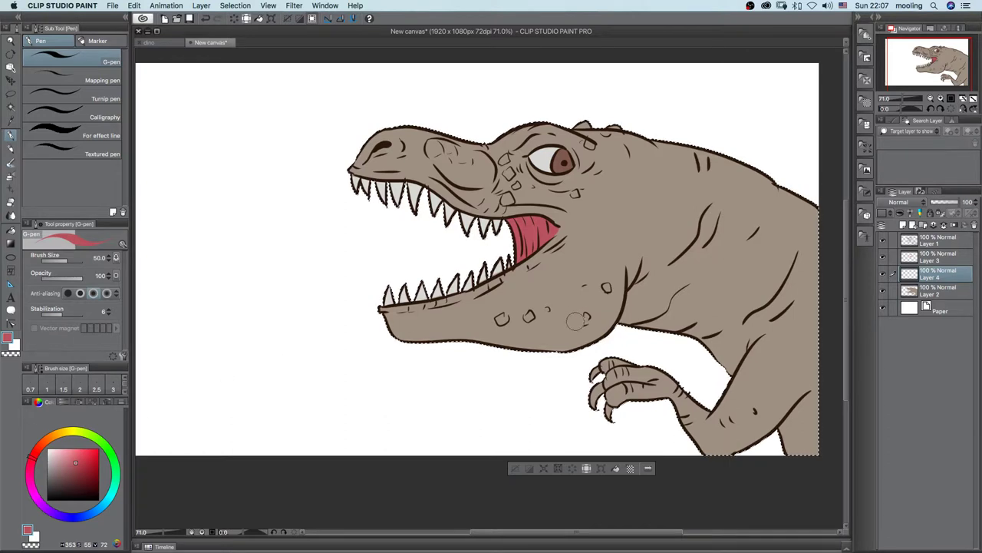
left_click(598, 266, "alt")
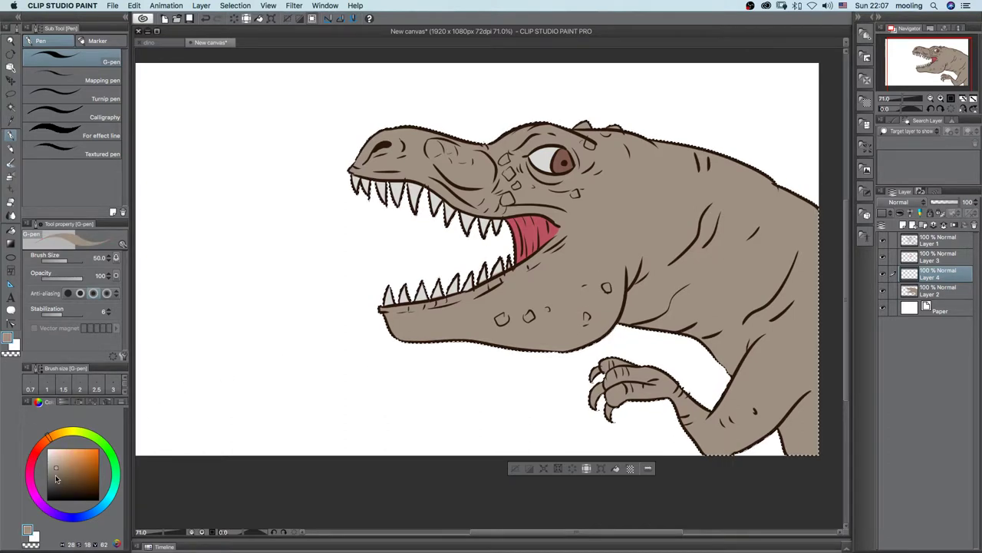
left_click(56, 473)
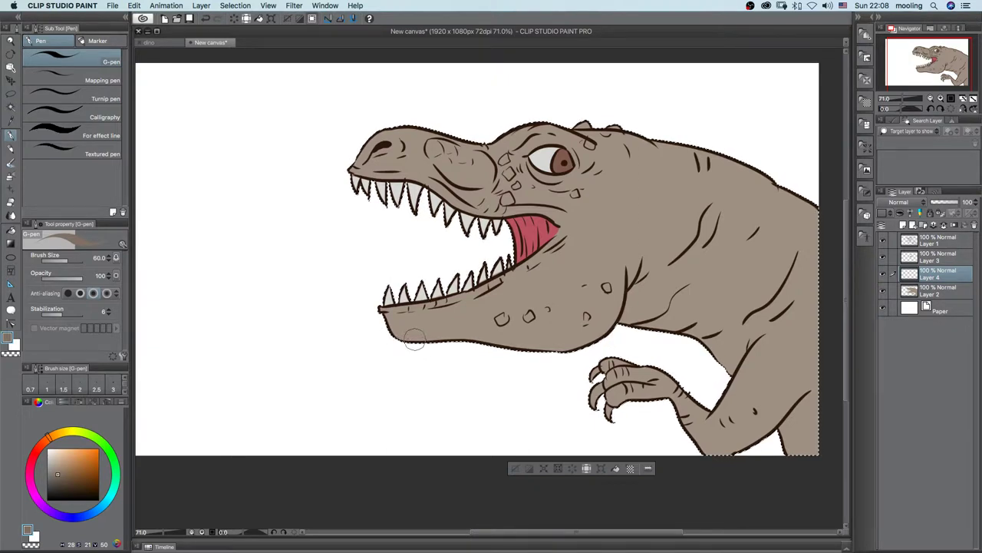
key("b")
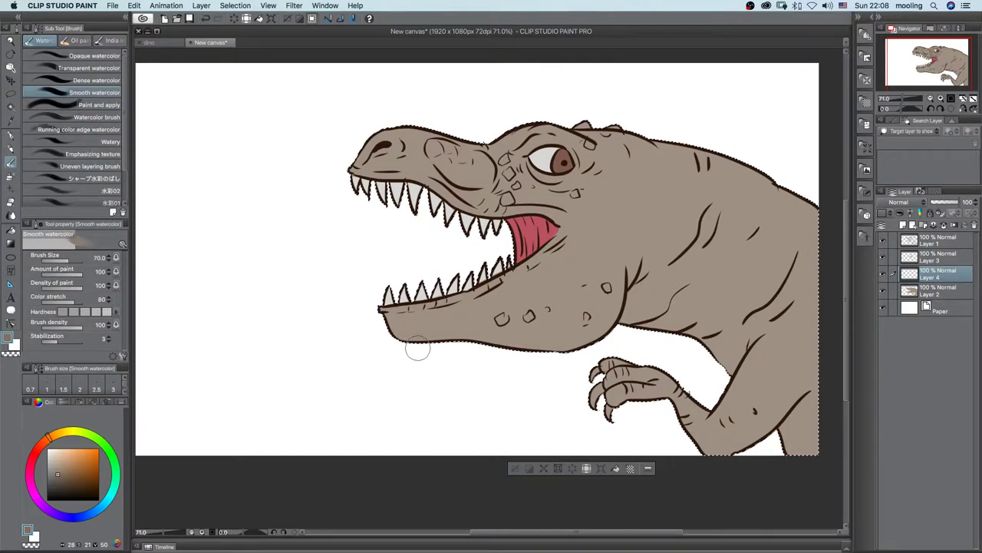
key("bracketright")
key("bracketright")
key("bracketright")
left_click_drag(404, 357, 412, 347)
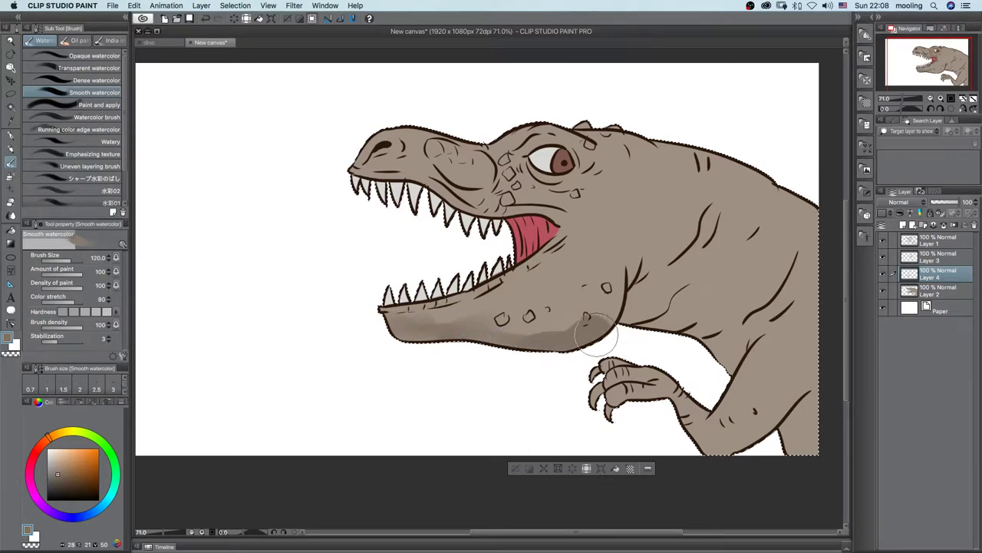
left_click_drag(597, 335, 603, 304)
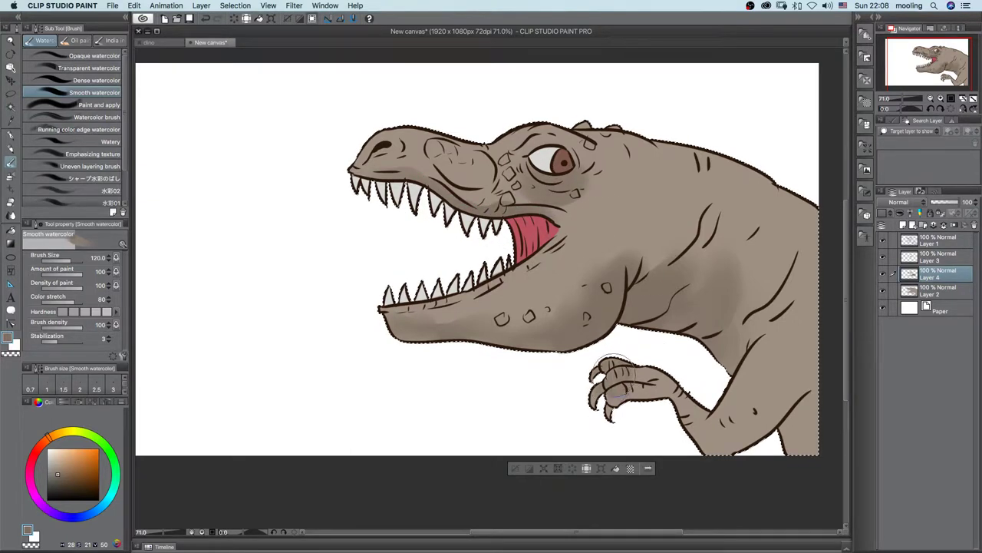
mouse_move(668, 412)
left_mouse_down()
mouse_move(731, 439)
mouse_move(776, 415)
mouse_move(716, 424)
mouse_move(780, 390)
left_mouse_up()
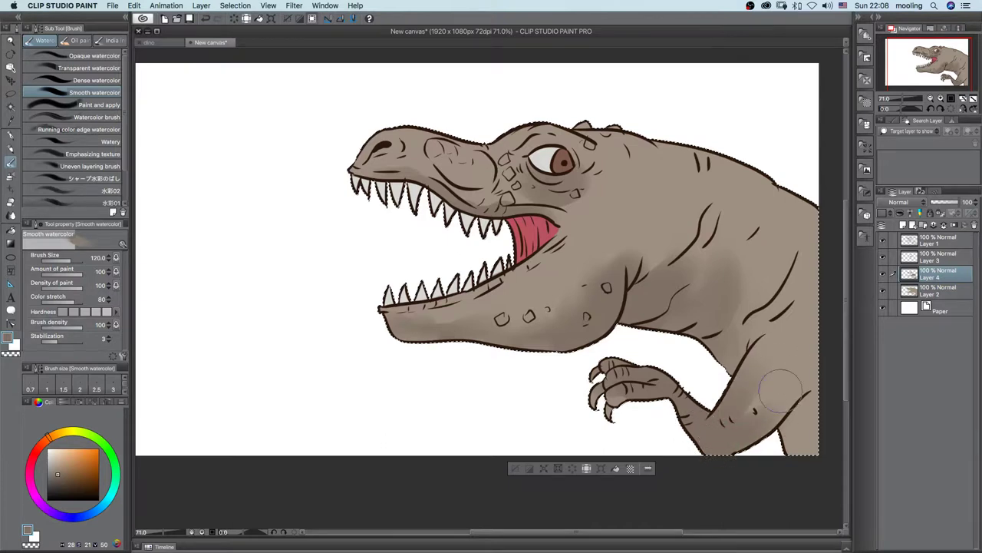
Step: Deepen the shadows behind the arm, at the armpit and on the hand in dark brown (28, 35, 34) with brush size 50
left_click(65, 482)
key("bracketleft")
key("bracketleft")
key("bracketleft")
key("bracketleft")
key("bracketleft")
mouse_move(774, 445)
left_mouse_down()
mouse_move(812, 390)
mouse_move(784, 451)
mouse_move(805, 395)
left_mouse_up()
left_click_drag(746, 350, 781, 323)
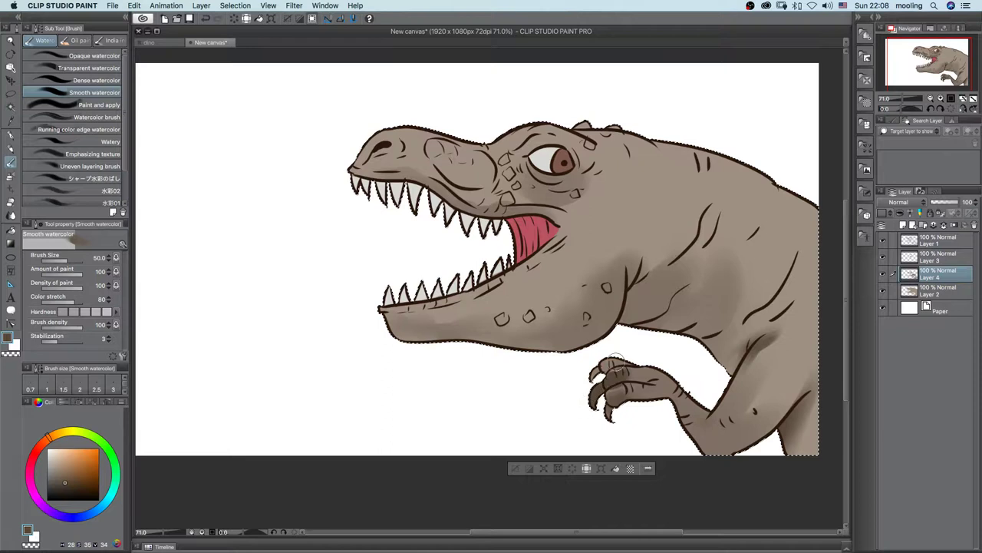
Step: Add dark brown shading along the lower jaw's edge, around the eye, on the snout and around the nostril
mouse_move(478, 341)
left_mouse_down()
mouse_move(531, 348)
mouse_move(500, 322)
mouse_move(519, 332)
left_mouse_up()
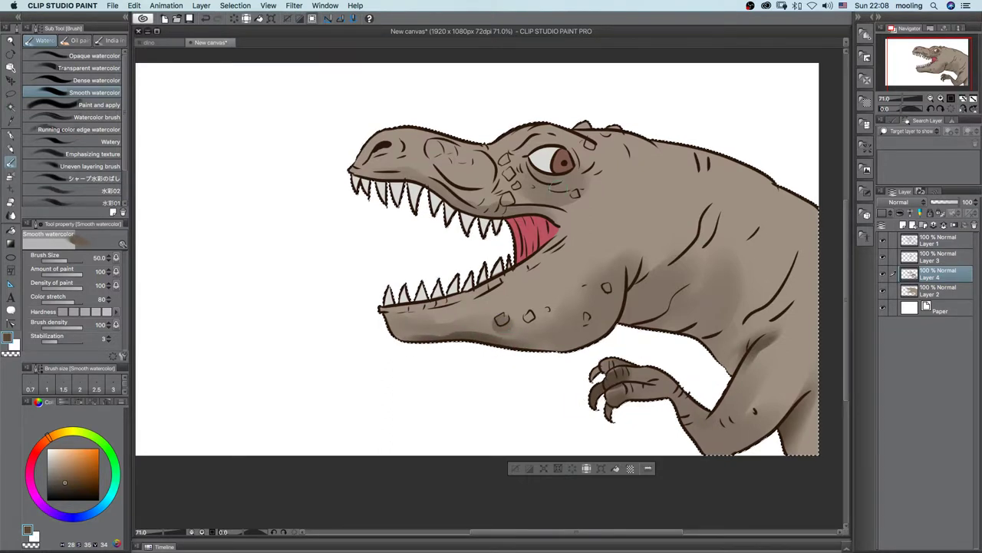
mouse_move(533, 158)
left_mouse_down()
mouse_move(569, 175)
mouse_move(530, 162)
mouse_move(568, 175)
mouse_move(537, 172)
mouse_move(534, 152)
mouse_move(584, 182)
mouse_move(590, 153)
mouse_move(541, 141)
mouse_move(552, 137)
left_mouse_up()
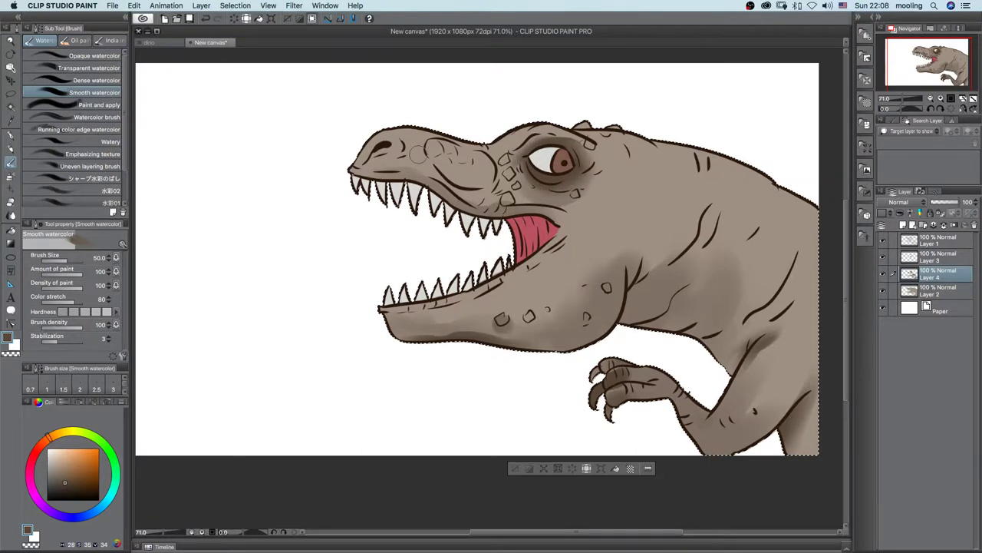
mouse_move(434, 148)
left_mouse_down()
mouse_move(469, 183)
mouse_move(490, 172)
mouse_move(465, 175)
left_mouse_up()
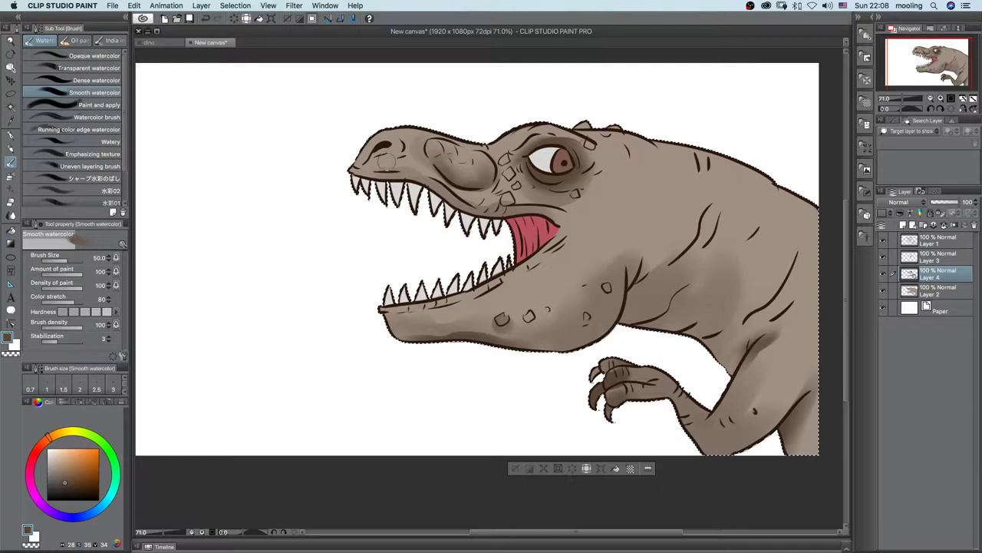
mouse_move(359, 166)
left_mouse_down()
mouse_move(392, 147)
mouse_move(374, 160)
mouse_move(389, 165)
mouse_move(381, 127)
mouse_move(371, 160)
mouse_move(405, 142)
mouse_move(400, 159)
mouse_move(378, 169)
mouse_move(460, 179)
mouse_move(448, 175)
mouse_move(564, 214)
mouse_move(565, 230)
mouse_move(529, 267)
mouse_move(475, 292)
left_mouse_up()
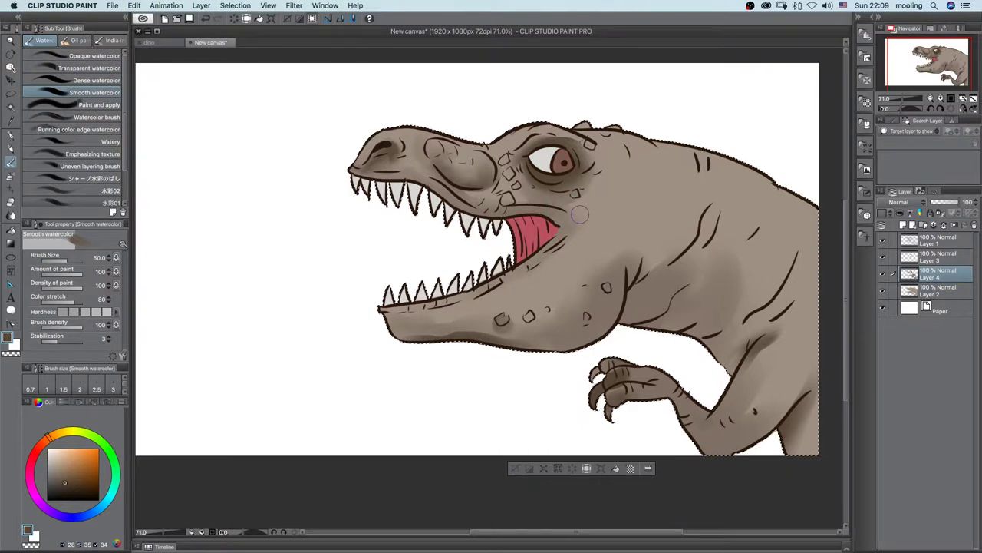
Step: Enlarge the brush and blend broad dark shading over the back of the head, the neck and the body
key("bracketright")
key("bracketright")
key("bracketright")
key("bracketright")
mouse_move(623, 157)
left_mouse_down()
mouse_move(617, 125)
mouse_move(650, 159)
mouse_move(669, 163)
mouse_move(688, 146)
mouse_move(716, 165)
mouse_move(767, 171)
mouse_move(771, 228)
mouse_move(665, 164)
mouse_move(673, 201)
mouse_move(663, 237)
mouse_move(710, 158)
mouse_move(740, 232)
mouse_move(763, 187)
mouse_move(760, 295)
mouse_move(795, 298)
mouse_move(803, 315)
mouse_move(781, 337)
mouse_move(725, 253)
mouse_move(732, 209)
mouse_move(685, 219)
mouse_move(619, 160)
mouse_move(641, 201)
mouse_move(630, 241)
mouse_move(565, 313)
mouse_move(564, 285)
mouse_move(501, 325)
mouse_move(442, 335)
mouse_move(595, 326)
mouse_move(645, 267)
mouse_move(633, 297)
mouse_move(630, 218)
mouse_move(584, 340)
mouse_move(553, 342)
mouse_move(597, 336)
mouse_move(643, 297)
mouse_move(648, 175)
mouse_move(622, 161)
mouse_move(599, 164)
mouse_move(618, 244)
mouse_move(651, 265)
mouse_move(661, 245)
mouse_move(651, 286)
mouse_move(687, 248)
mouse_move(621, 334)
mouse_move(663, 215)
mouse_move(658, 247)
mouse_move(622, 305)
mouse_move(650, 267)
left_mouse_up()
Step: Reduce the brush to size 20 and darken the skin folds on the throat and neck behind the jaw
key("bracketleft")
key("bracketleft")
key("bracketleft")
key("bracketleft")
key("bracketleft")
key("bracketleft")
key("bracketleft")
key("bracketleft")
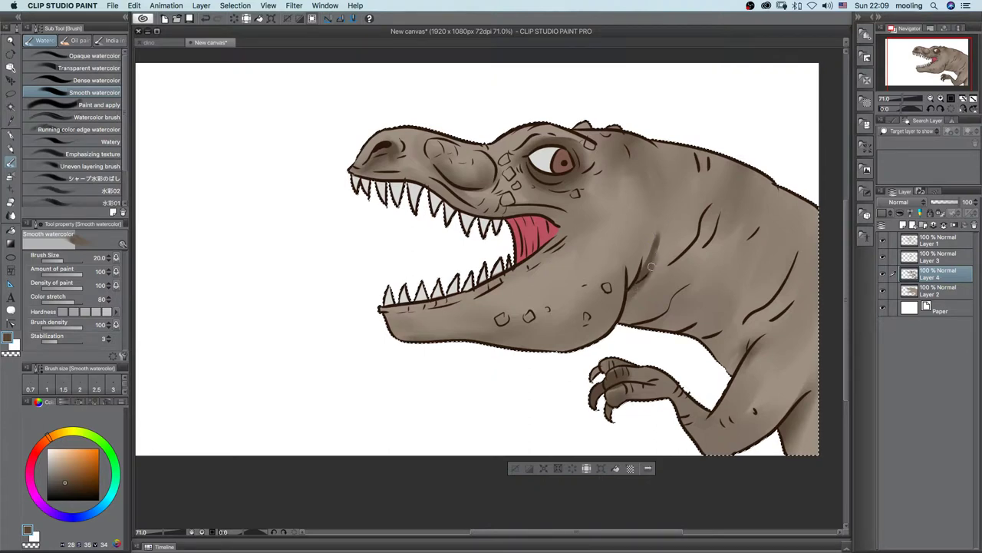
mouse_move(619, 321)
left_mouse_down()
mouse_move(654, 288)
mouse_move(647, 319)
mouse_move(683, 284)
mouse_move(633, 279)
mouse_move(631, 267)
mouse_move(658, 247)
mouse_move(647, 259)
left_mouse_up()
Step: Darken the scales on the lower jaw and below the eye, and dab small dark spots beside them
mouse_move(530, 316)
left_mouse_down()
mouse_move(501, 321)
mouse_move(518, 327)
left_mouse_up()
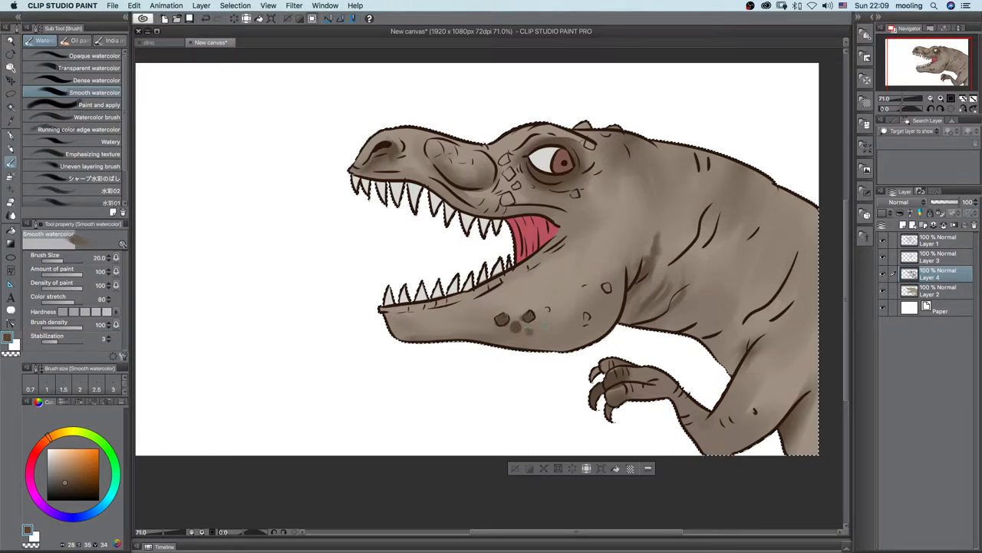
mouse_move(505, 172)
left_mouse_down()
mouse_move(508, 199)
mouse_move(515, 186)
mouse_move(560, 198)
left_mouse_up()
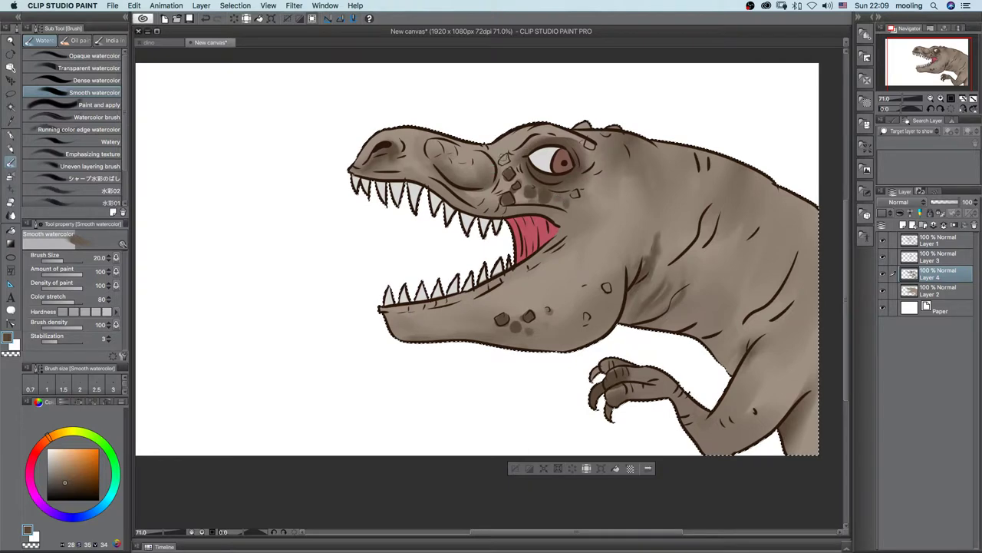
Step: Darken the scales in front of and behind the eye, and dab dark spots on the cheek, snout and front lower jaw
mouse_move(505, 165)
left_mouse_down()
mouse_move(514, 136)
mouse_move(498, 136)
mouse_move(525, 133)
left_mouse_up()
left_click_drag(583, 141, 590, 148)
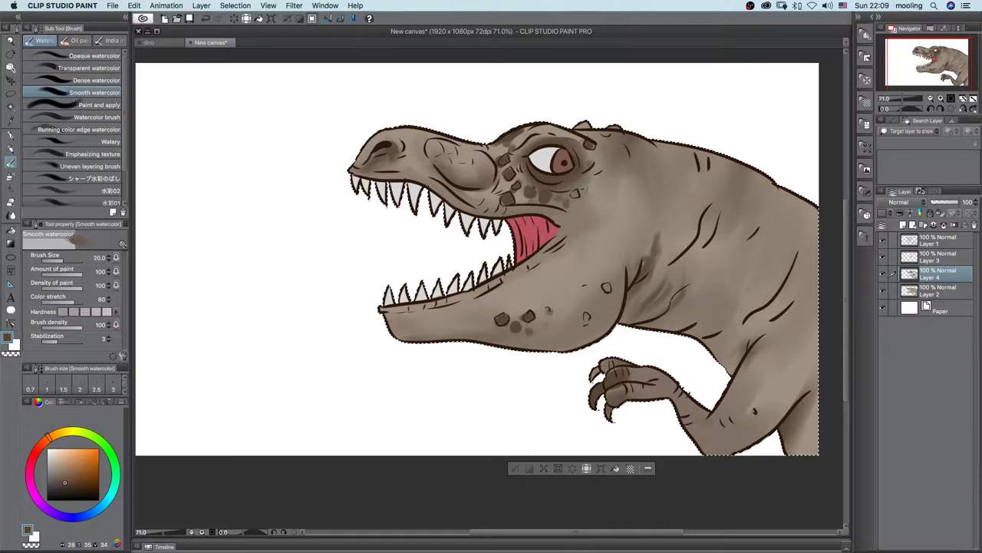
left_click(584, 185)
left_click(561, 215)
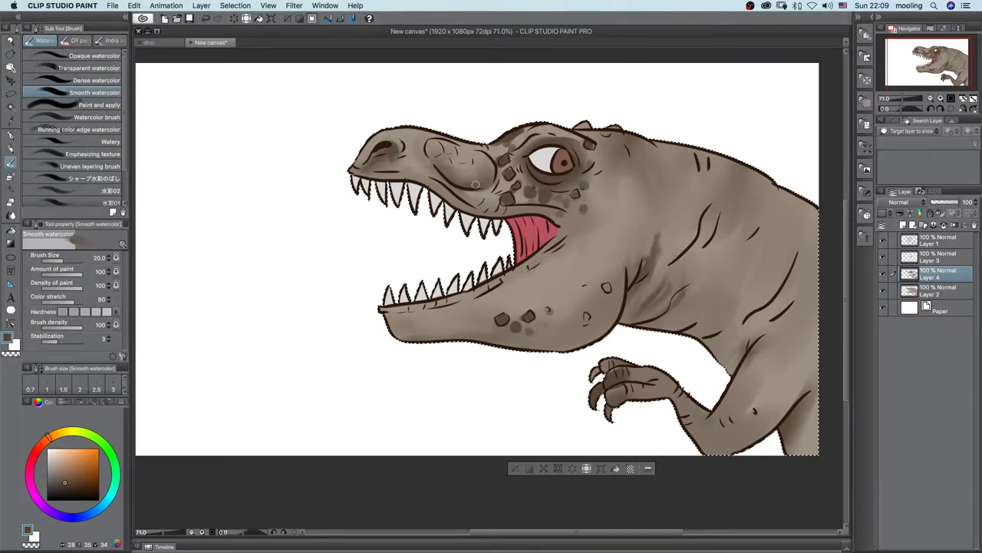
left_click_drag(474, 193, 478, 198)
left_click_drag(391, 141, 363, 164)
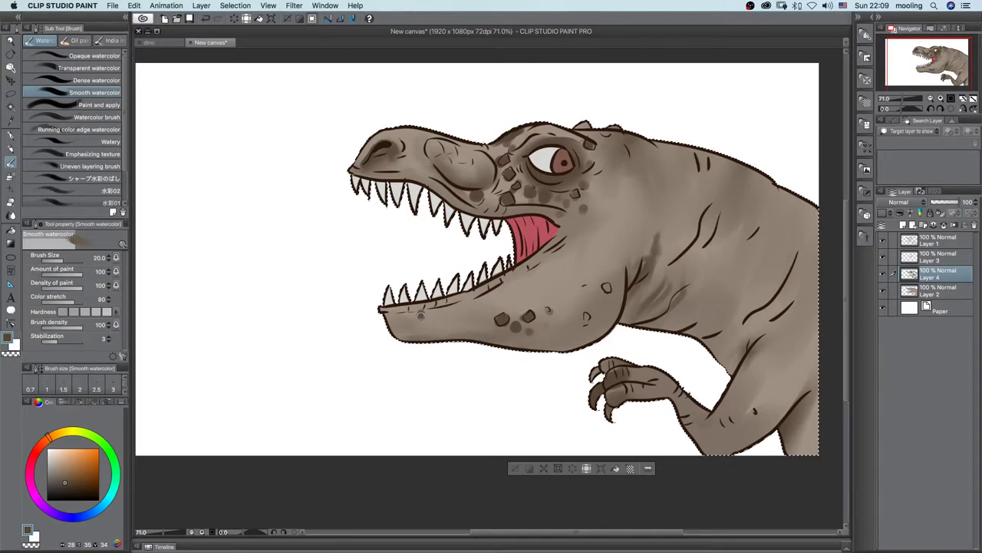
left_click_drag(438, 311, 448, 309)
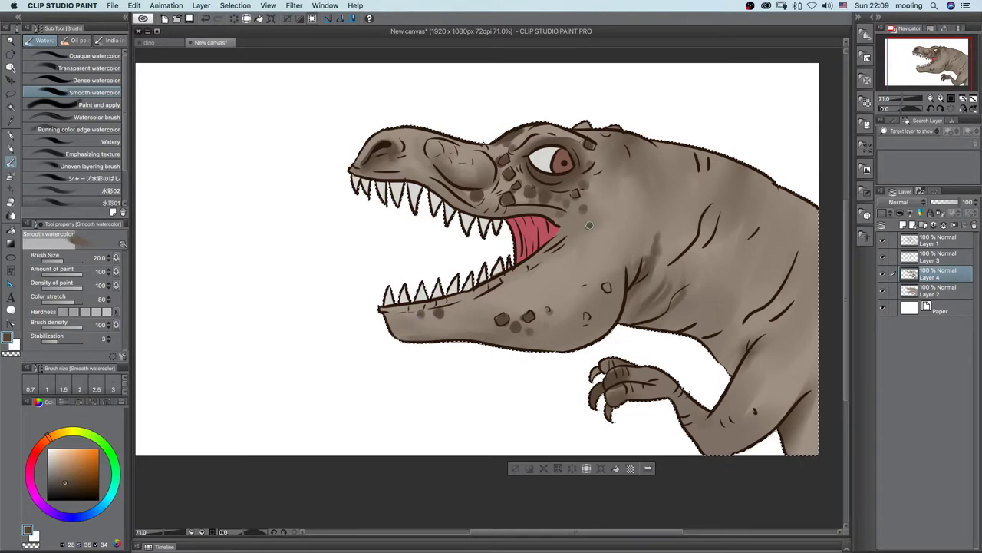
Step: Paint a cluster of larger dark spots behind the mouth corner, fill the rear jaw scales, and dab spots on the jaw and snout
mouse_move(588, 223)
left_mouse_down()
mouse_move(567, 224)
mouse_move(600, 197)
mouse_move(588, 187)
mouse_move(597, 215)
mouse_move(605, 209)
mouse_move(584, 259)
mouse_move(599, 214)
mouse_move(557, 253)
left_mouse_up()
left_click_drag(606, 288, 586, 318)
left_click_drag(528, 330, 528, 332)
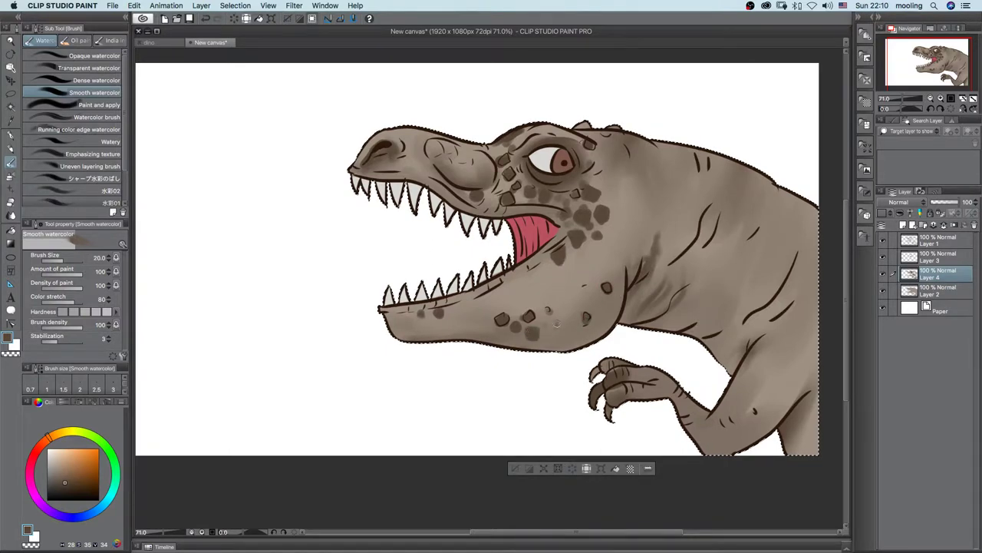
left_click(557, 324)
left_click_drag(599, 175, 599, 178)
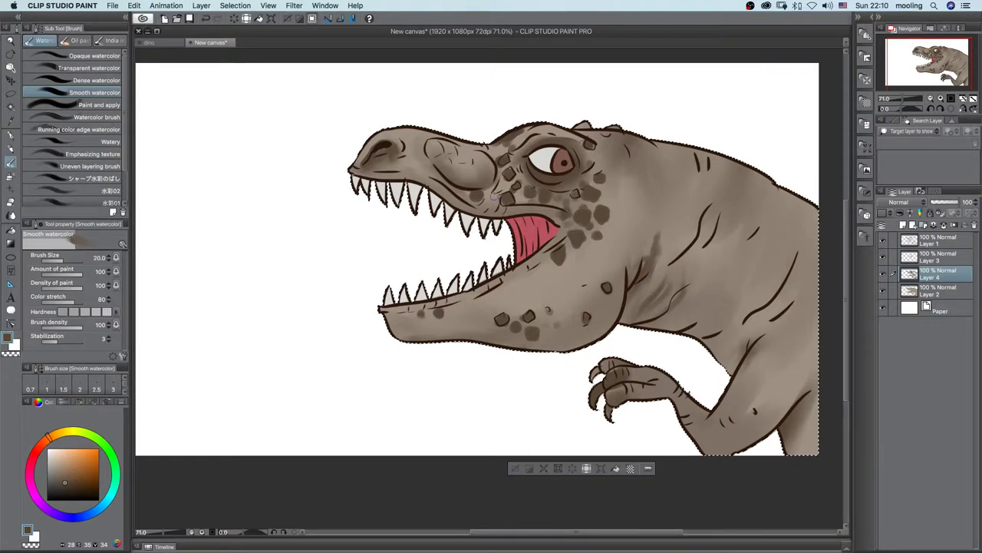
left_click_drag(431, 150, 439, 171)
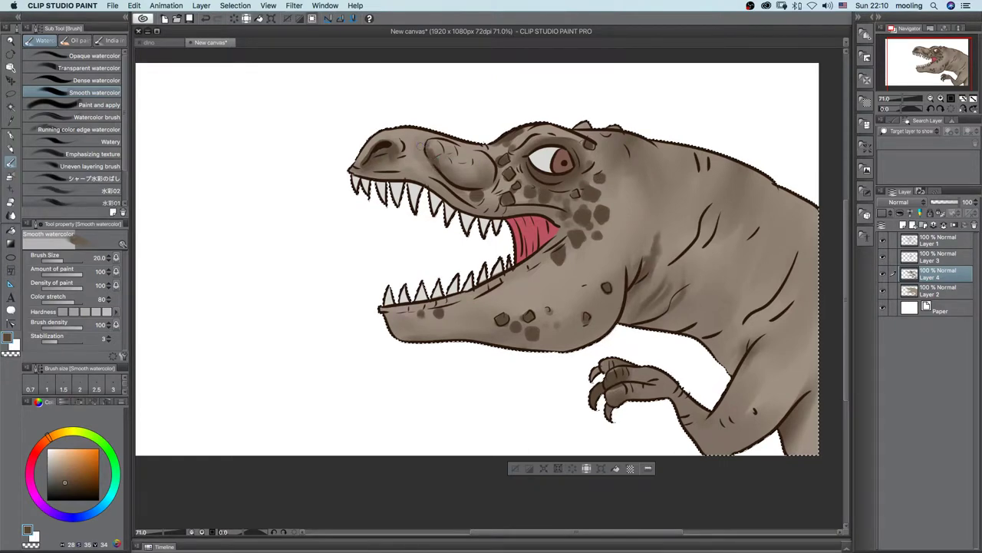
left_click(411, 151)
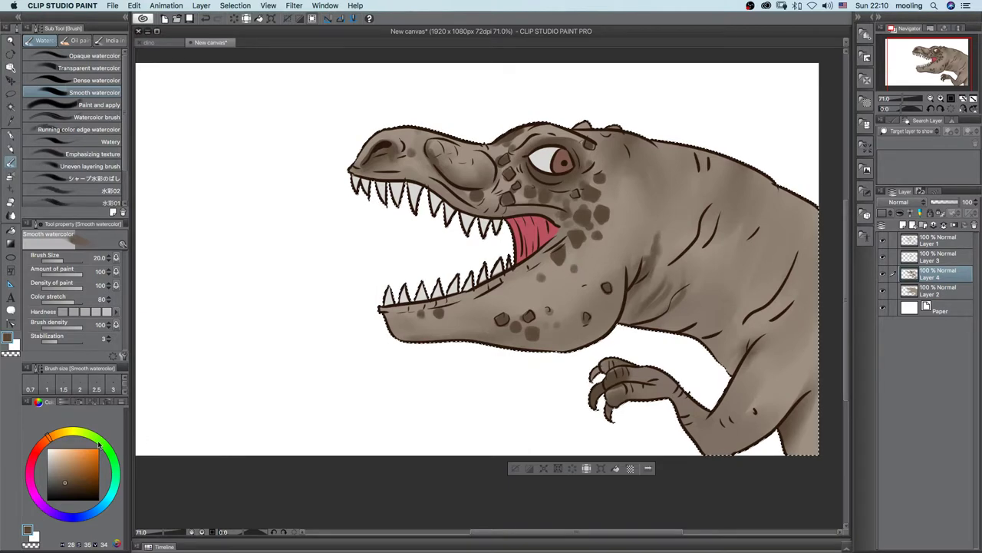
Step: Outline the dark spots on the cheek, below the eye and on the snout in light grey, reducing the brush from 15 to 7
left_click(500, 225, "alt")
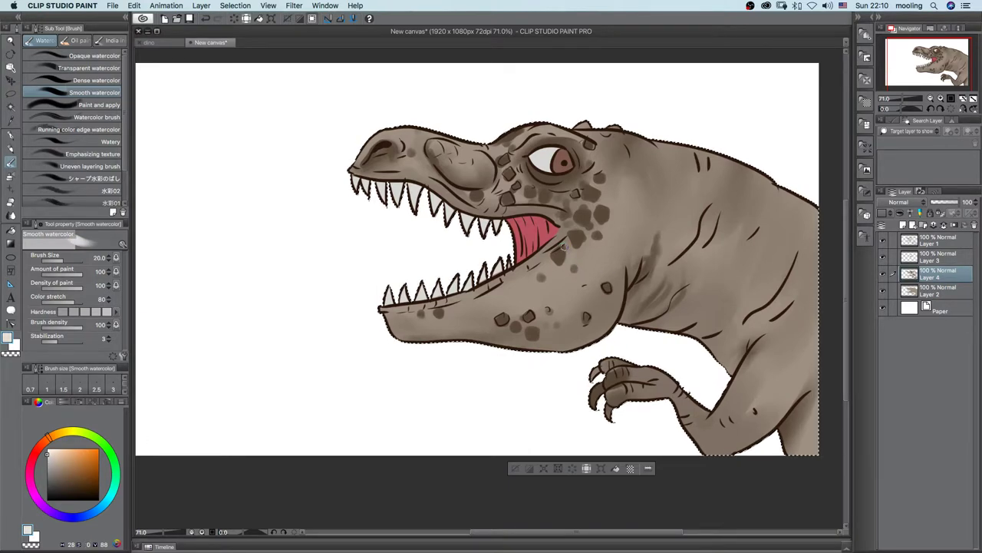
key("bracketleft")
key("bracketleft")
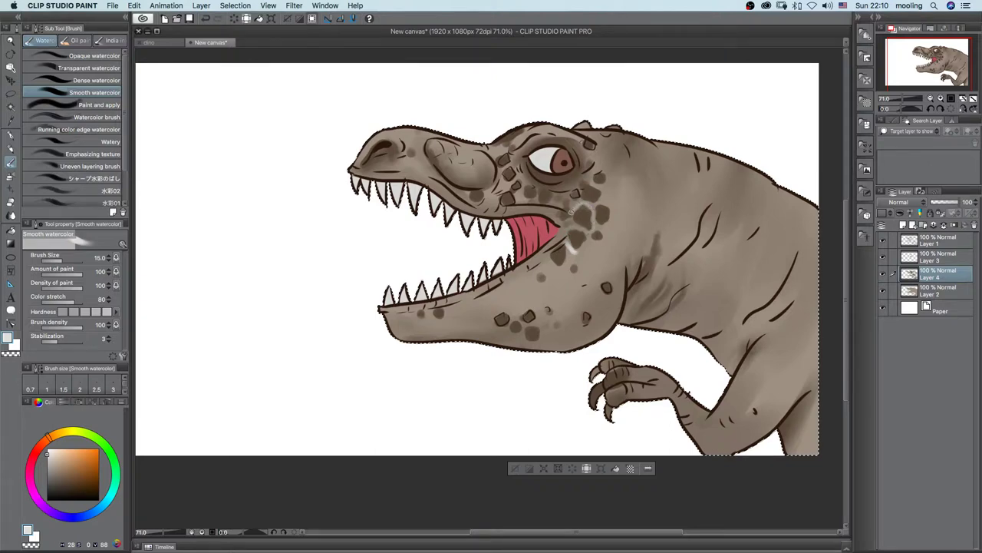
key("bracketleft")
mouse_move(603, 226)
left_mouse_down()
mouse_move(581, 195)
mouse_move(587, 182)
mouse_move(601, 190)
mouse_move(579, 212)
mouse_move(571, 188)
mouse_move(560, 218)
mouse_move(552, 192)
mouse_move(536, 198)
mouse_move(541, 188)
mouse_move(529, 182)
mouse_move(537, 201)
mouse_move(528, 187)
mouse_move(469, 192)
left_mouse_up()
mouse_move(511, 153)
left_mouse_down()
mouse_move(502, 164)
mouse_move(534, 186)
left_mouse_up()
key("bracketleft")
key("bracketleft")
key("bracketleft")
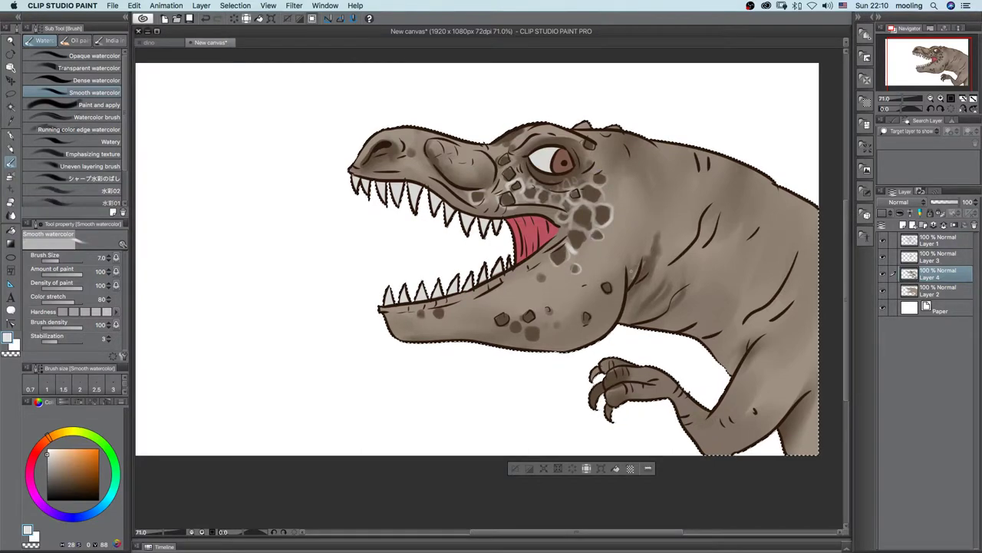
Step: Add a size 20 light grey streak behind the jaw, and blend size 60 peach highlights over the back, snout, lower jaw and throat
key("bracketright")
key("bracketright")
key("bracketright")
key("bracketright")
key("bracketright")
key("bracketright")
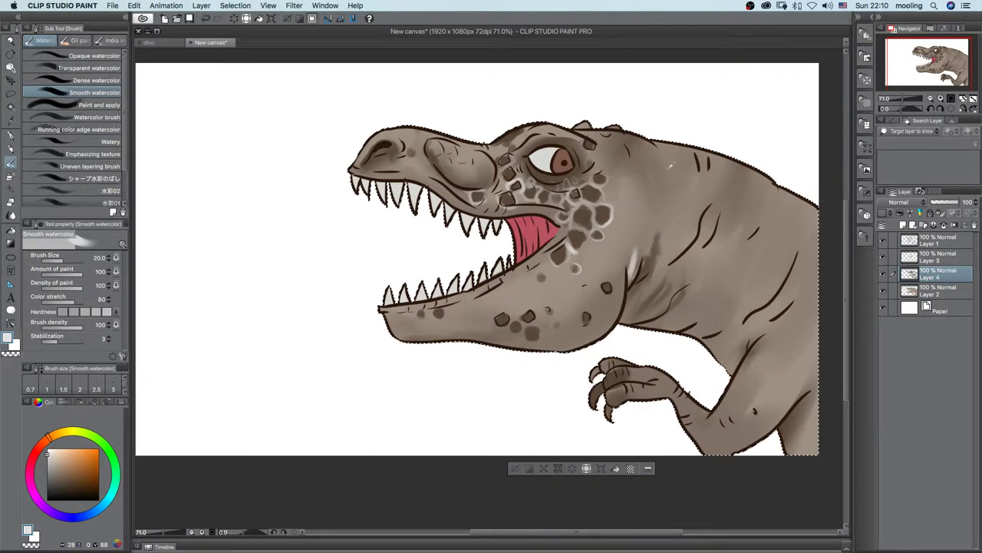
left_click(669, 167, "alt")
left_click_drag(66, 463, 59, 453)
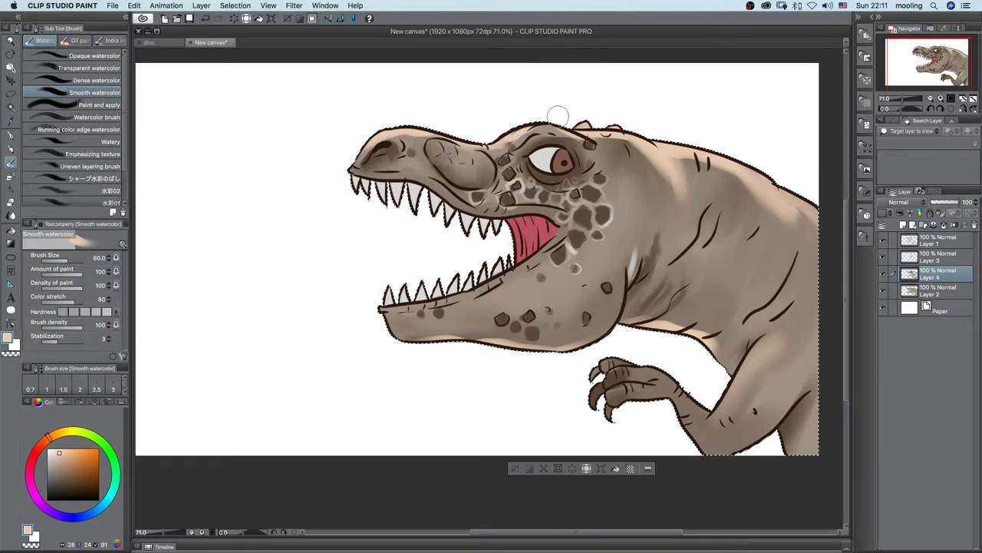
Step: Lock the transparent pixels of Layer 3 and shade the white of the eye in grey with a size 30 brush
left_click(930, 257)
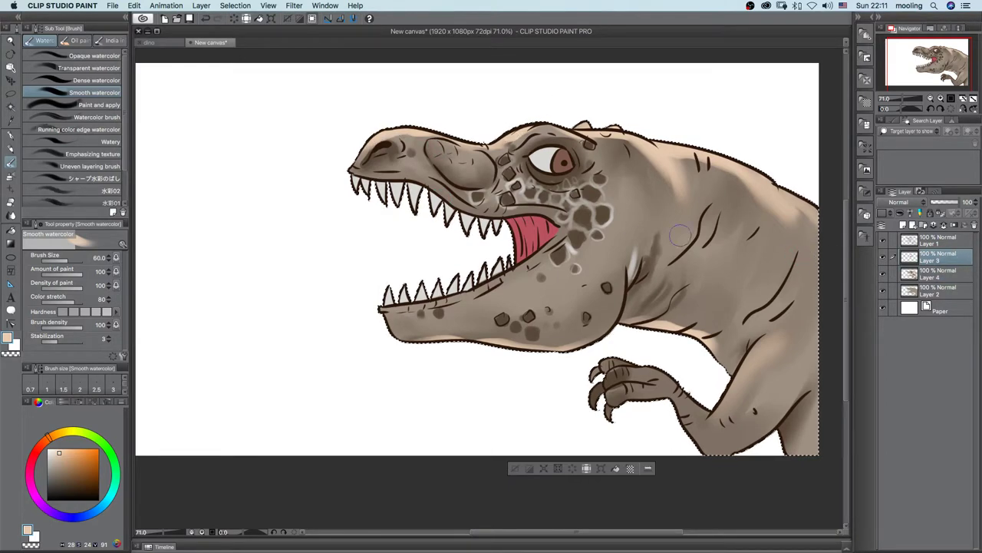
left_click(564, 157, "alt")
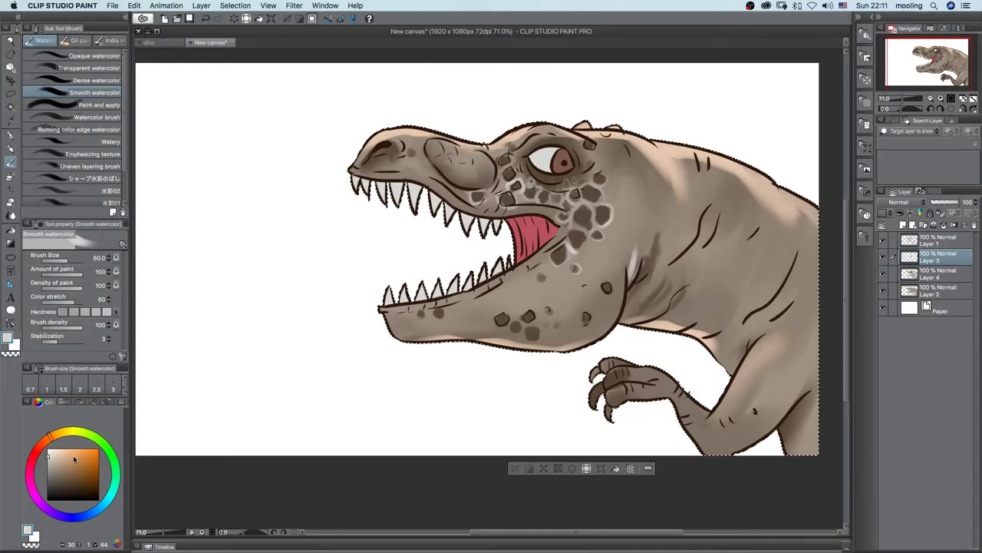
left_click(51, 465)
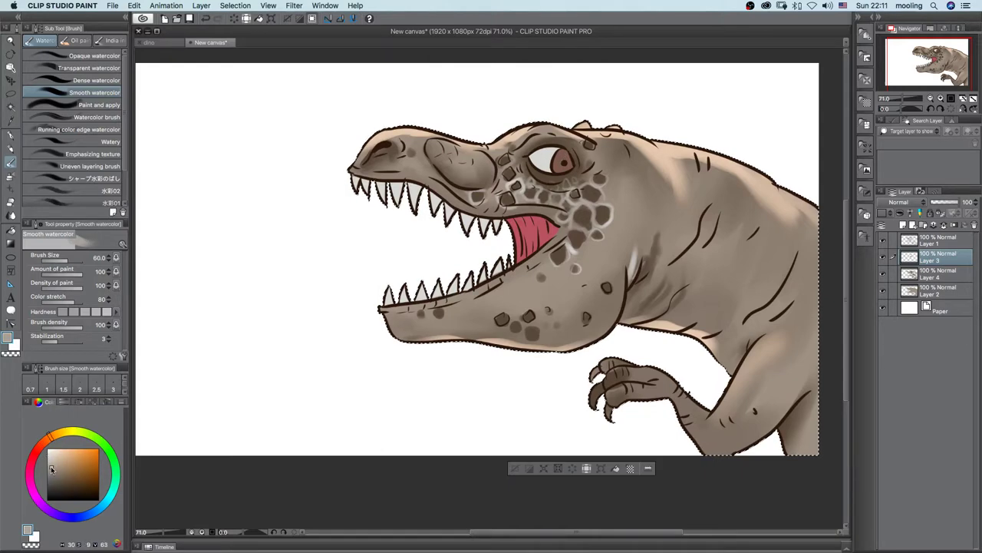
left_click(944, 217)
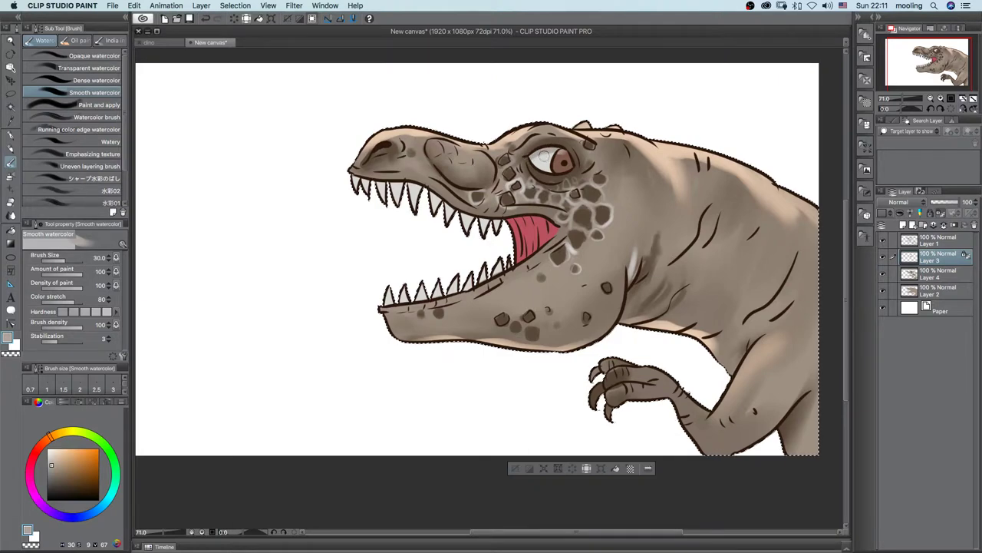
left_click(50, 477)
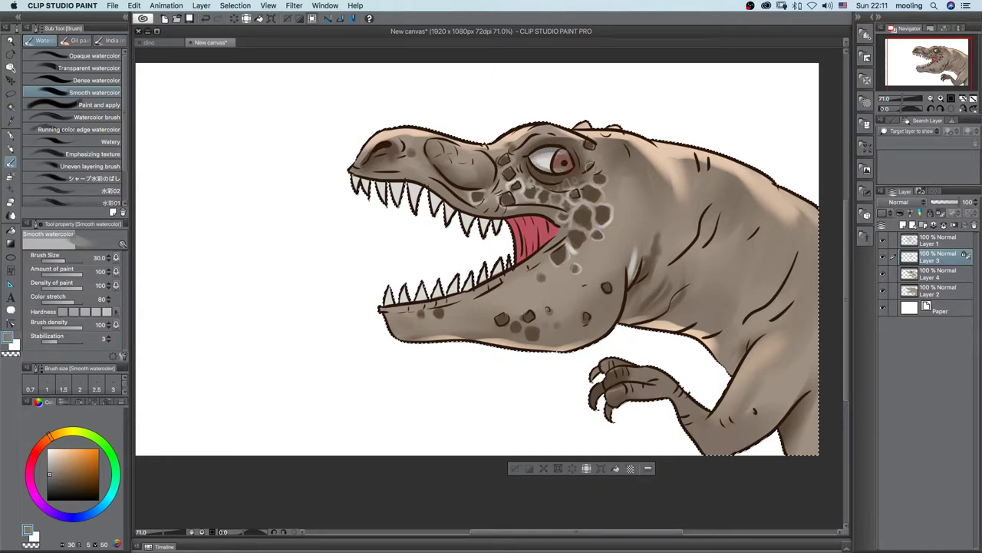
Step: Deepen the iris with a dark reddish brown using the Soft airbrush at size 20
left_click(561, 159, "alt")
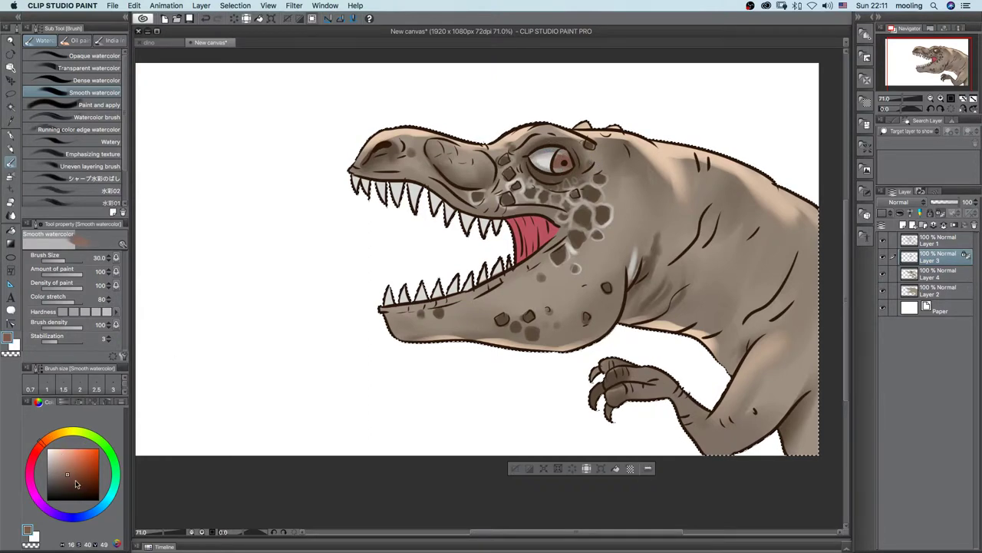
left_click(77, 482)
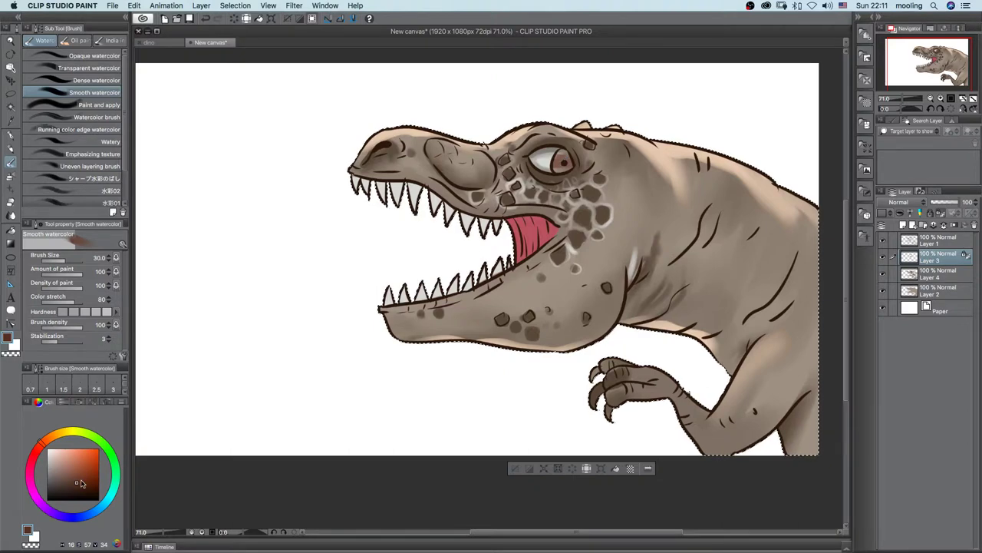
left_click(80, 479)
key("b")
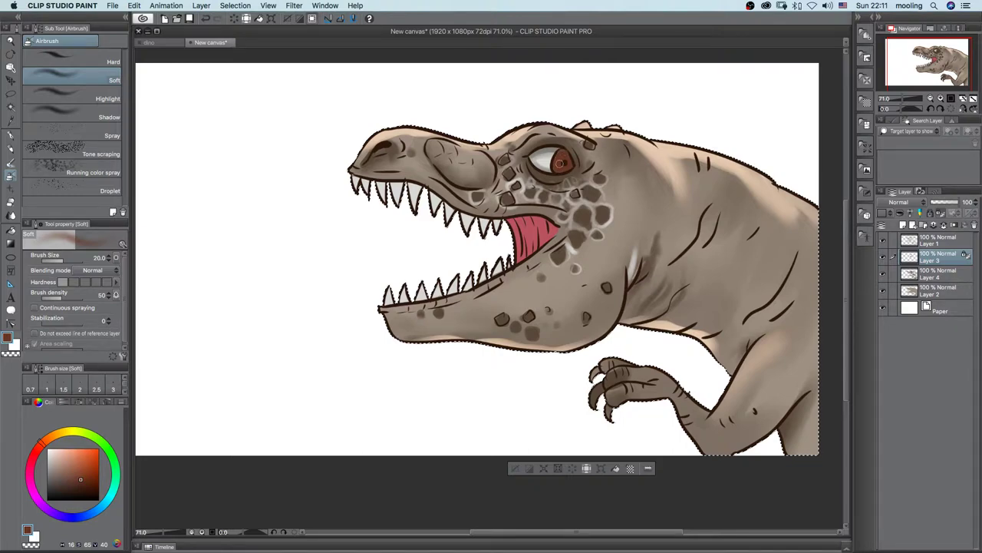
Step: Darken the pupil and the iris rim with a deeper brown, reducing the Soft airbrush to size 8
left_click(87, 486)
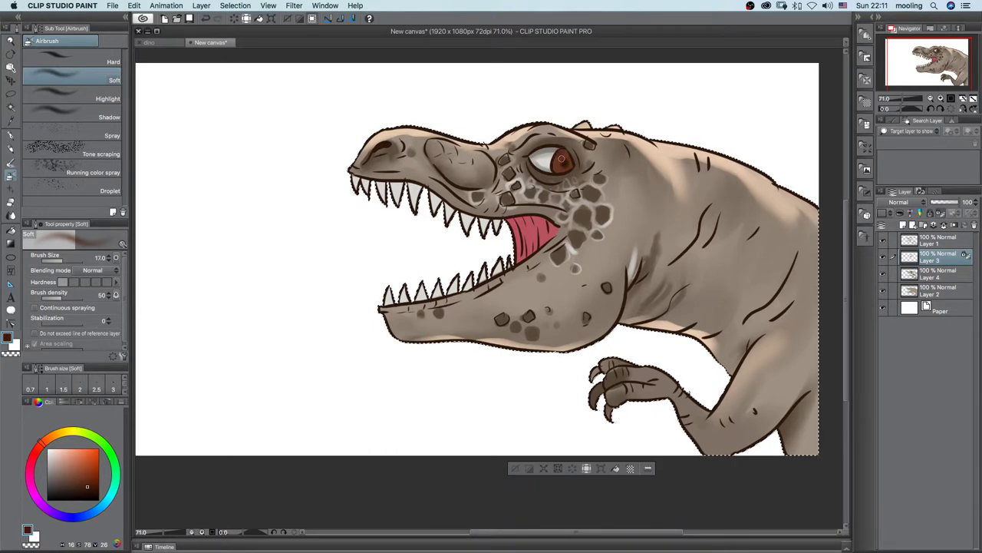
key("bracketleft")
key("bracketleft")
key("bracketleft")
key("bracketleft")
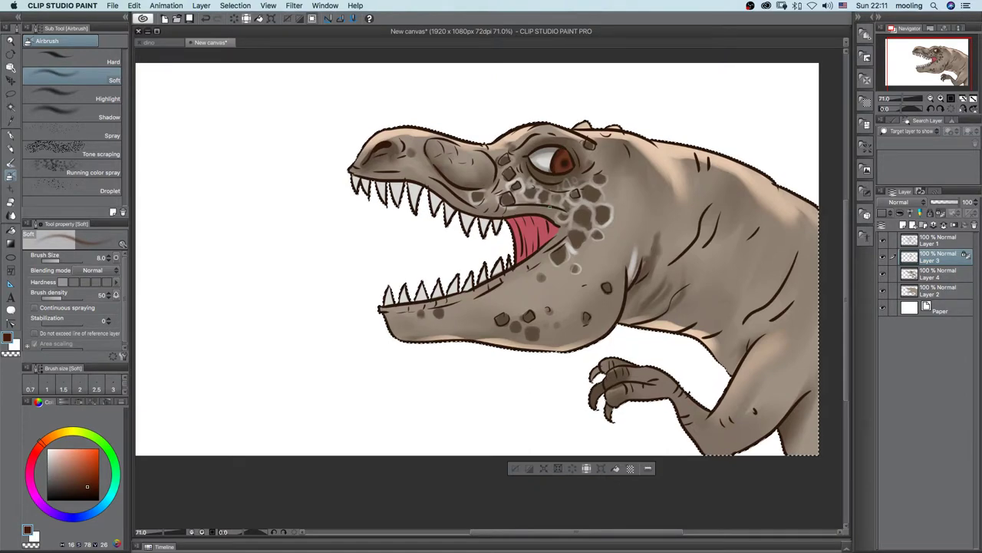
scroll(564, 169, "down", 5)
scroll(555, 157, "up", 3)
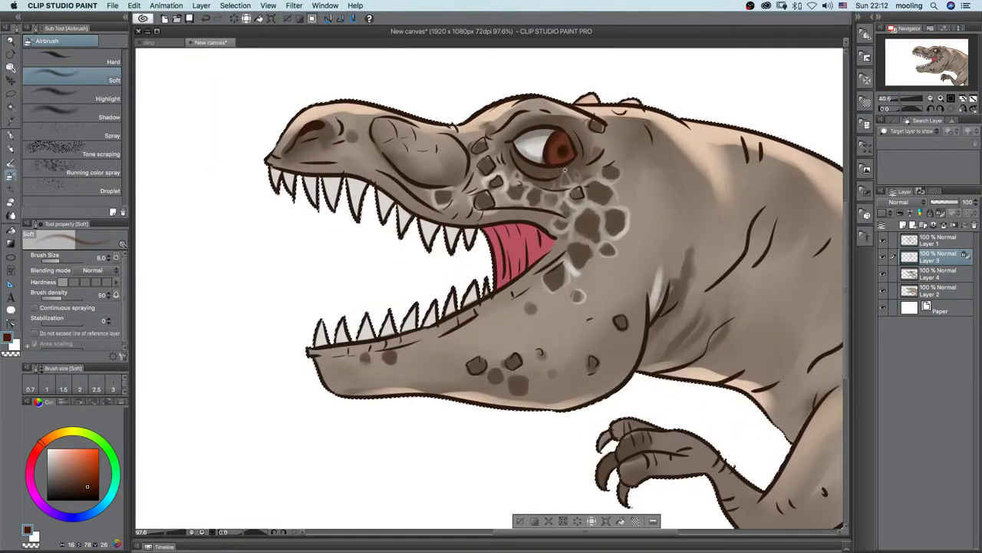
scroll(555, 157, "up", 1)
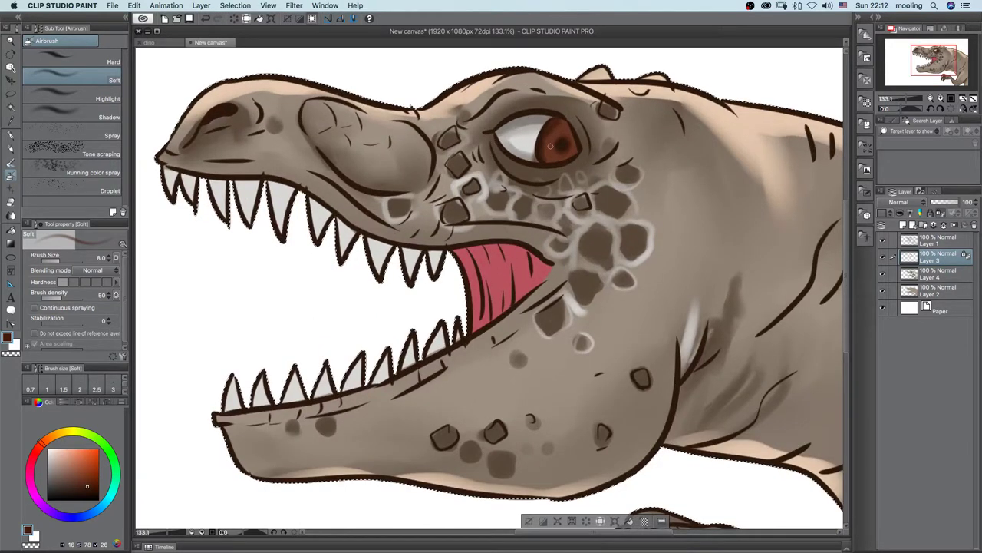
scroll(554, 156, "down", 1)
scroll(531, 151, "down", 1)
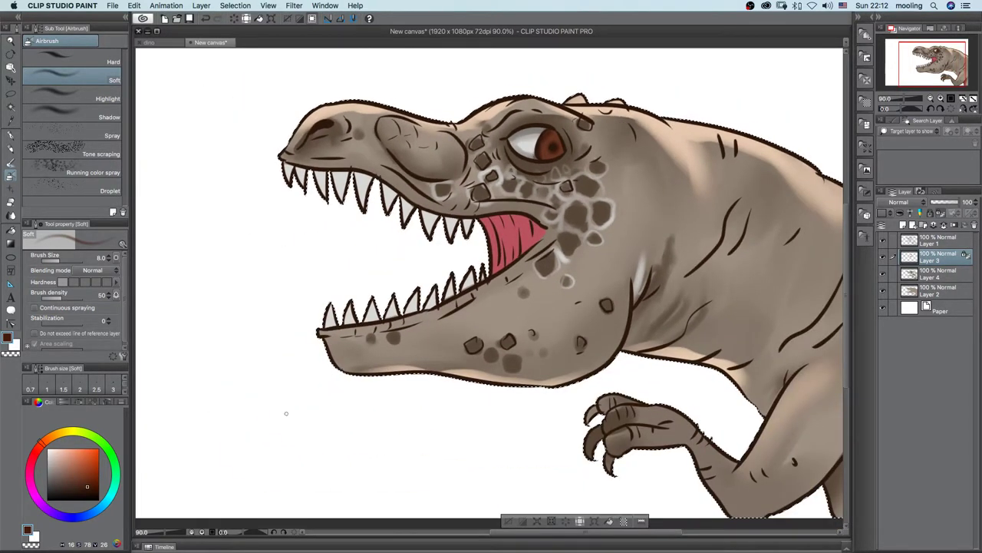
left_click(201, 531)
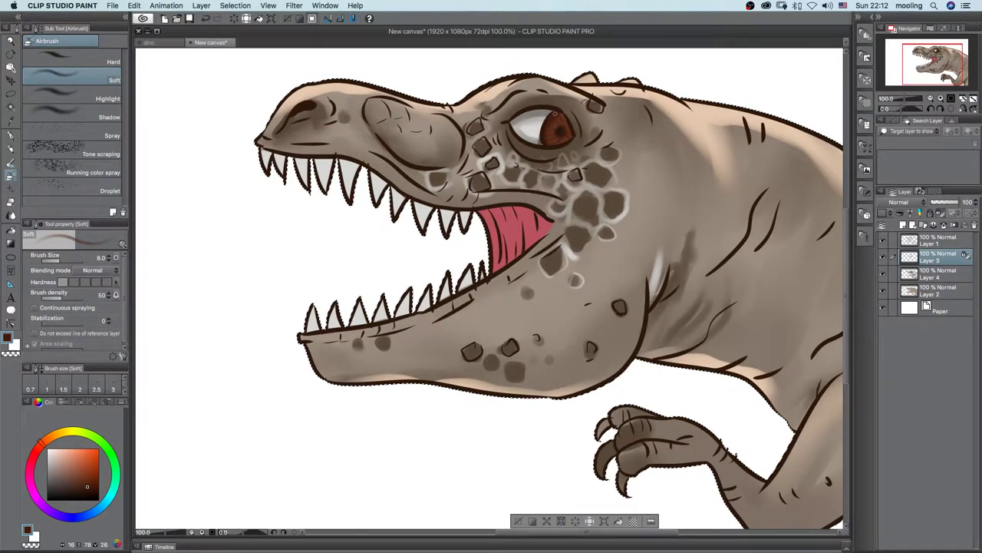
Step: Airbrush green and pale yellow flecks into the iris and darken around its pupil
left_click(559, 132, "alt")
left_click(87, 434)
left_click(82, 471)
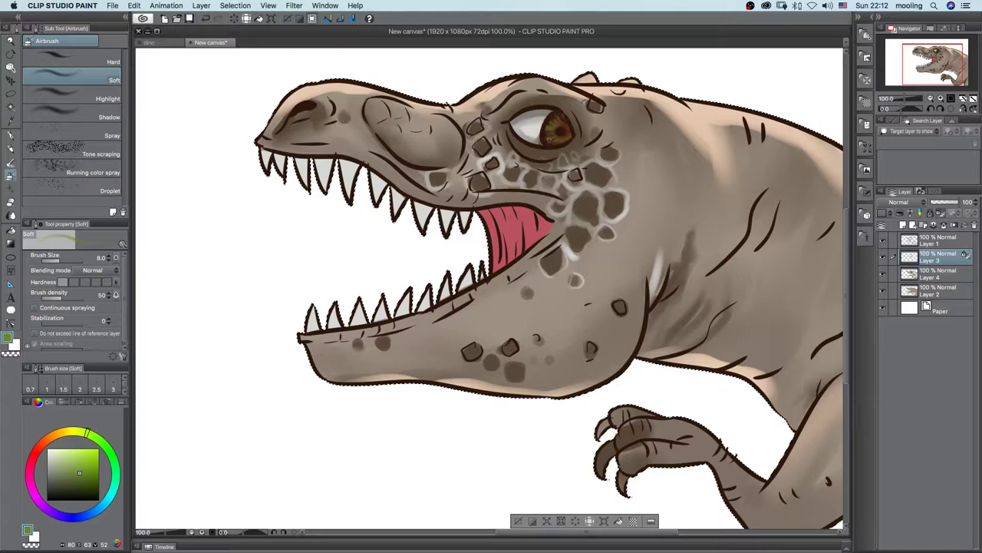
left_click(557, 132, "alt")
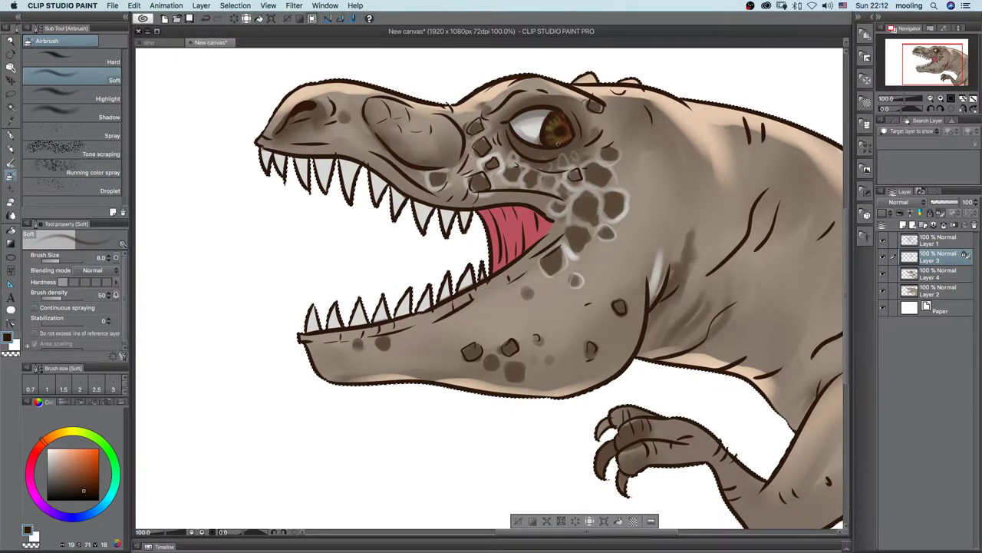
left_click(599, 132, "alt")
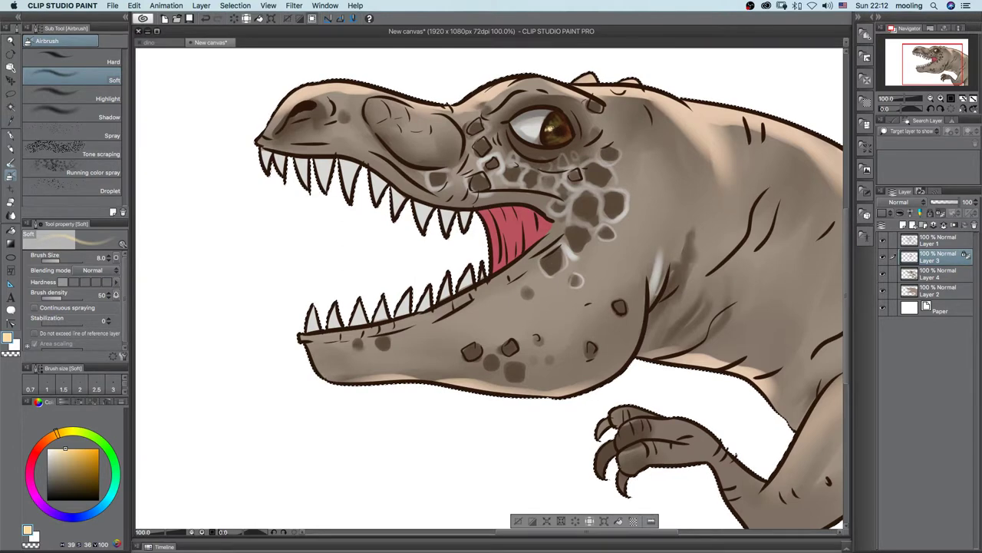
left_click(537, 126, "alt")
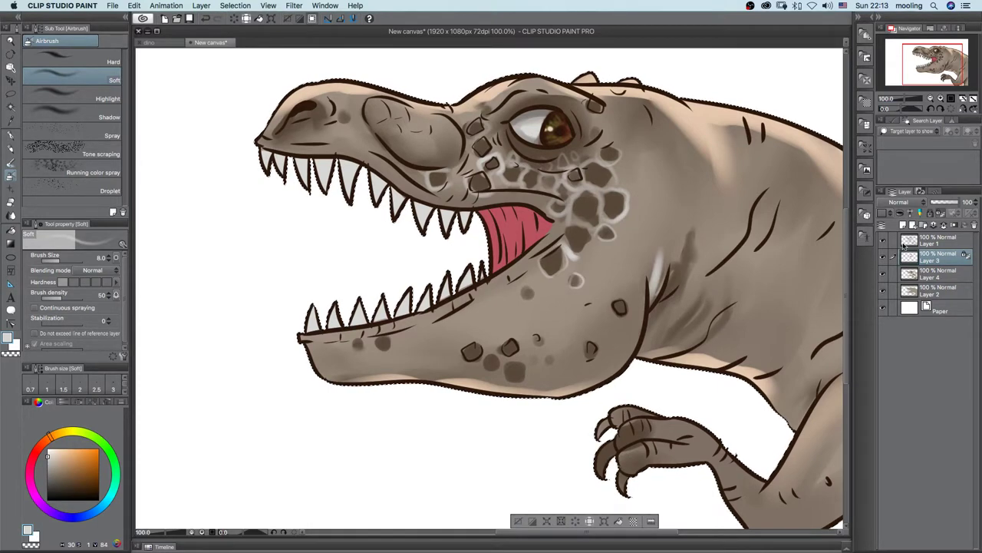
Step: Shade the inside of the mouth on Layer 3 in dark red with the Smooth watercolor brush, reducing its size to 17
left_click(938, 275)
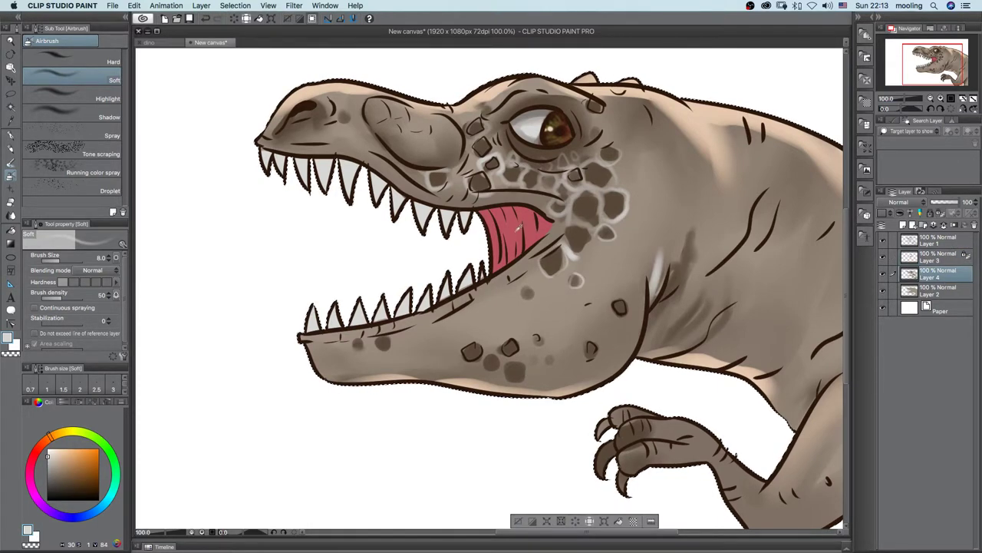
left_click(517, 230, "alt")
left_click(83, 475)
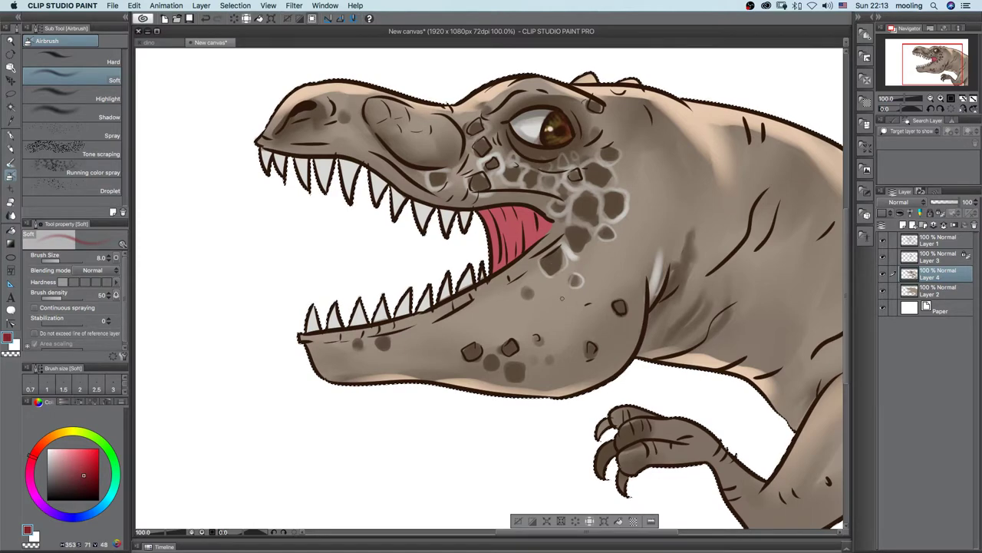
key("b")
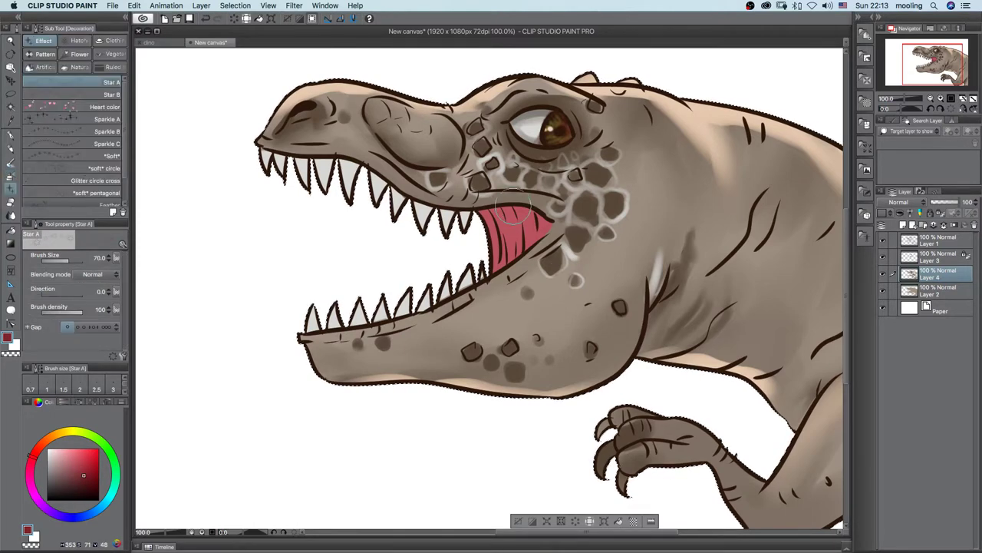
key("b")
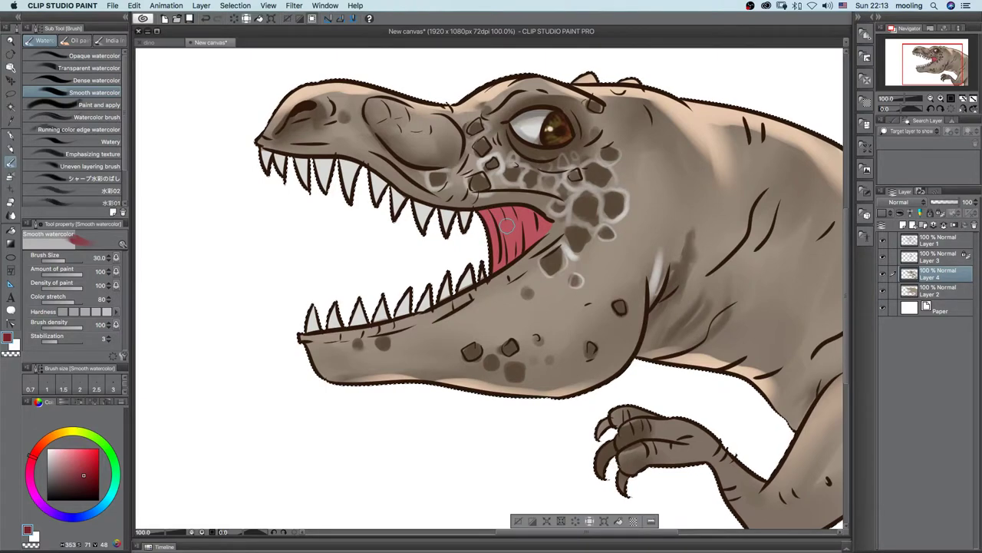
left_click(883, 258)
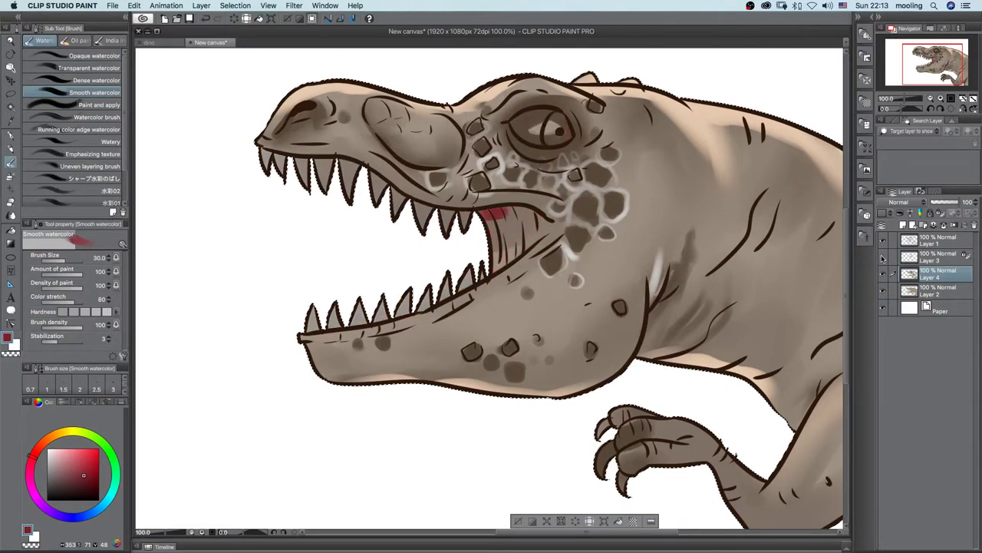
left_click(883, 258)
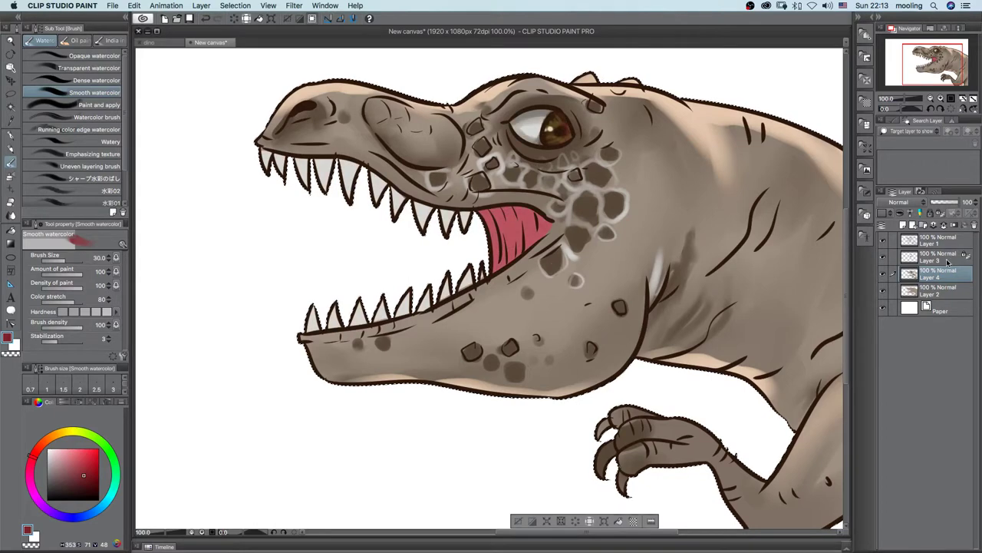
left_click(932, 257)
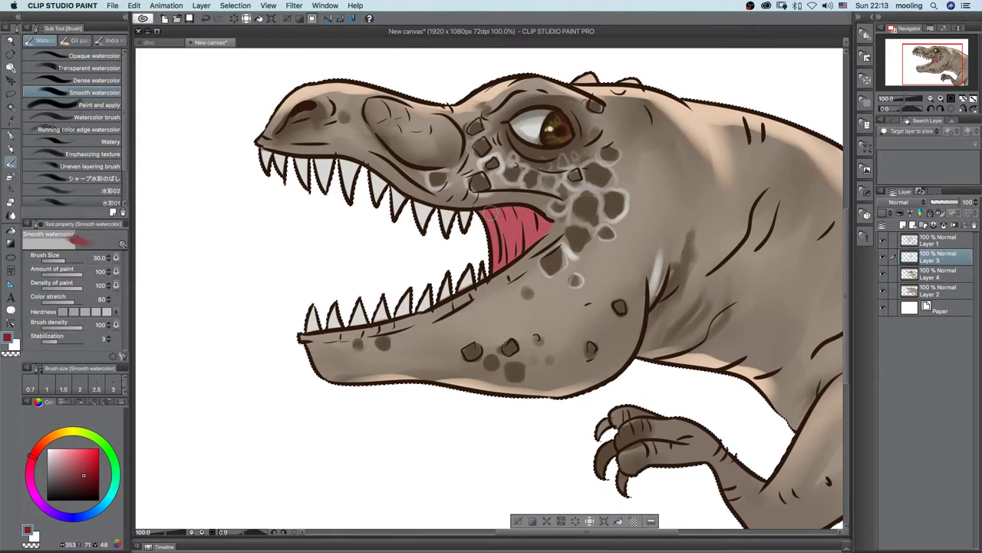
mouse_move(516, 209)
left_mouse_down()
mouse_move(479, 209)
mouse_move(547, 221)
mouse_move(485, 208)
mouse_move(516, 234)
mouse_move(523, 223)
mouse_move(524, 252)
mouse_move(547, 230)
mouse_move(511, 255)
left_mouse_up()
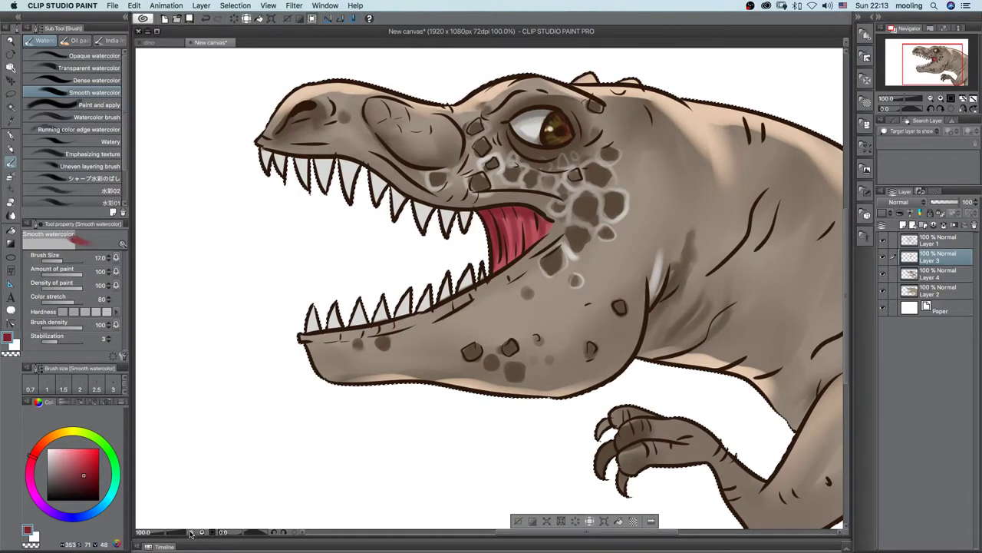
Step: Clear the selection around the dinosaur
left_click(192, 532)
left_click(193, 532)
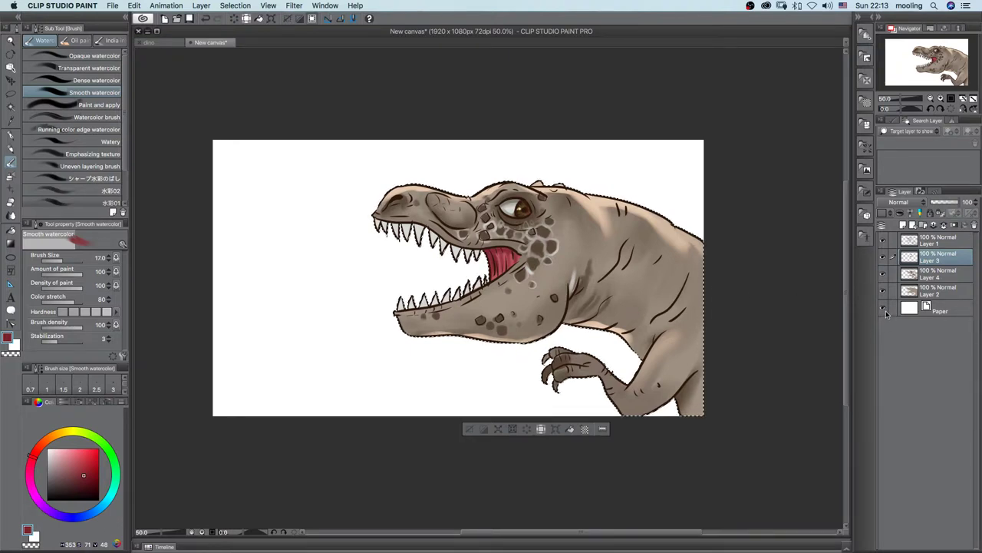
key("super+d")
Step: Try crimson and golden orange as the colour of the Paper layer
left_click(951, 314)
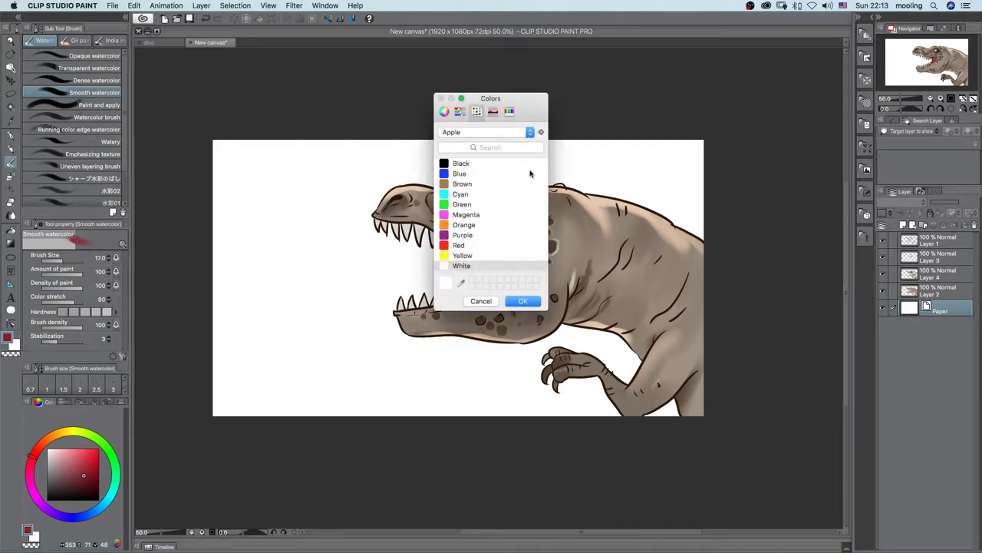
left_click(444, 111)
left_click_drag(486, 204, 529, 200)
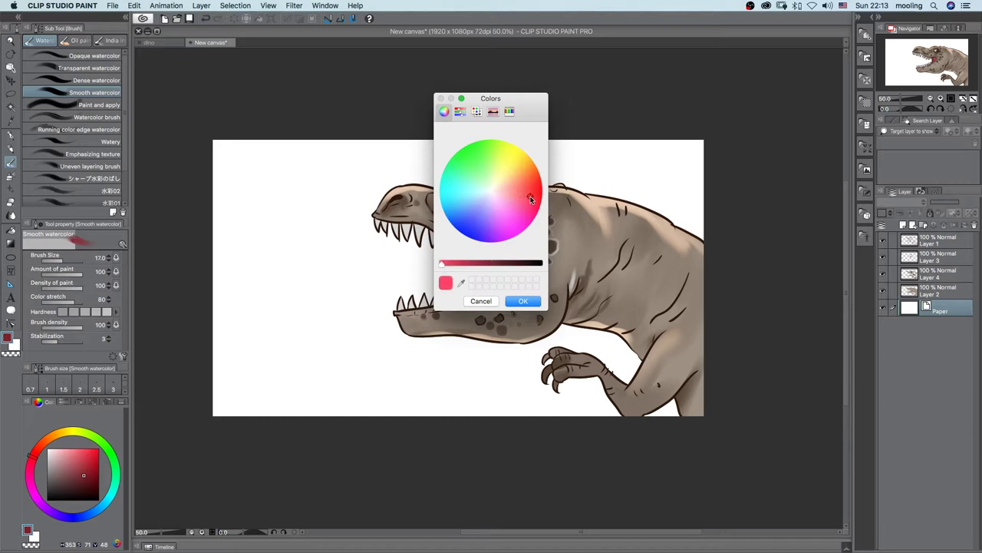
left_click_drag(445, 264, 454, 265)
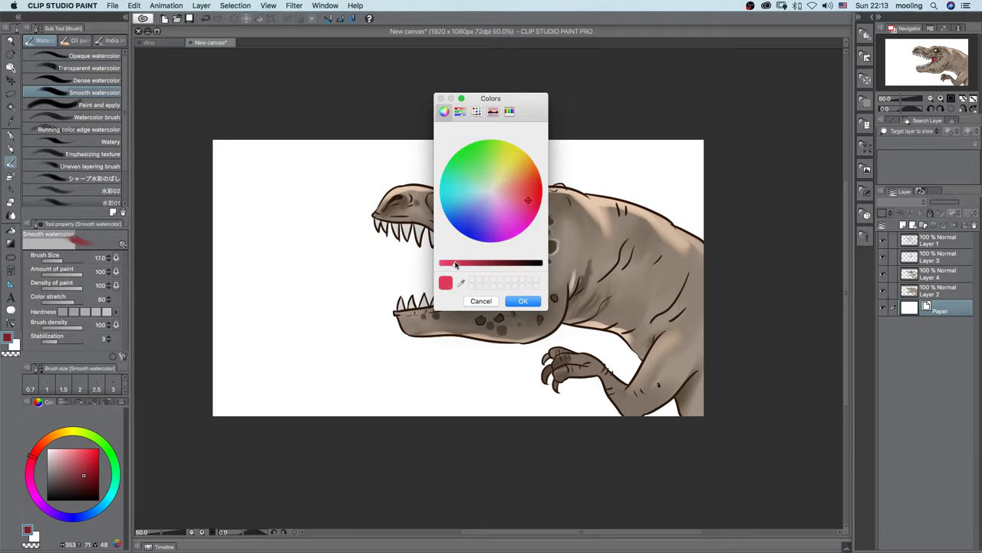
left_click(522, 301)
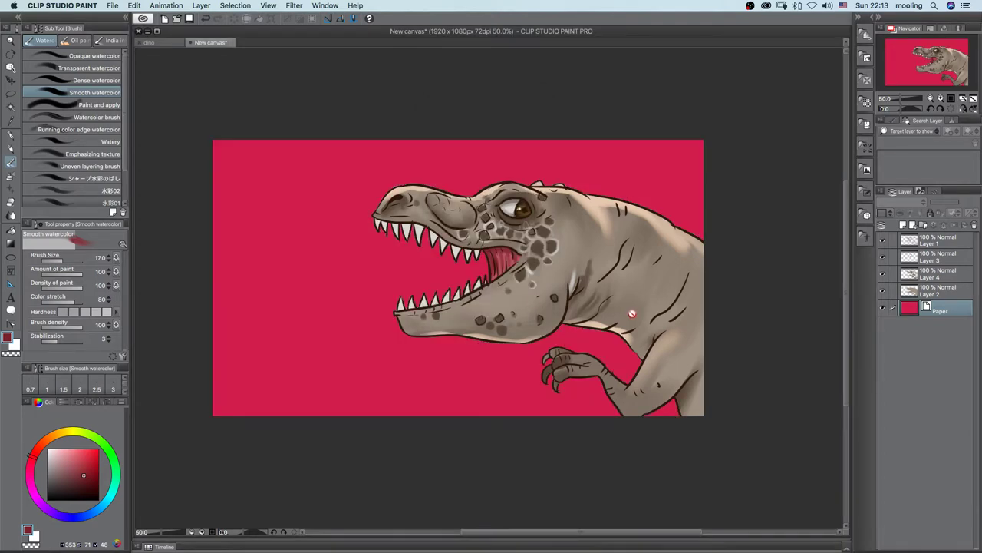
double_click(911, 308)
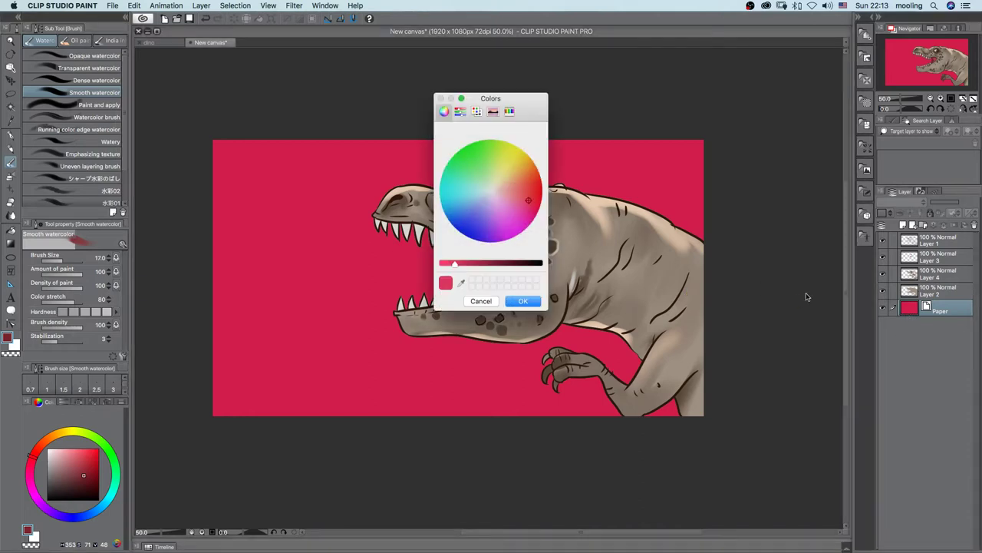
mouse_move(479, 208)
left_mouse_down()
mouse_move(515, 185)
mouse_move(517, 170)
left_mouse_up()
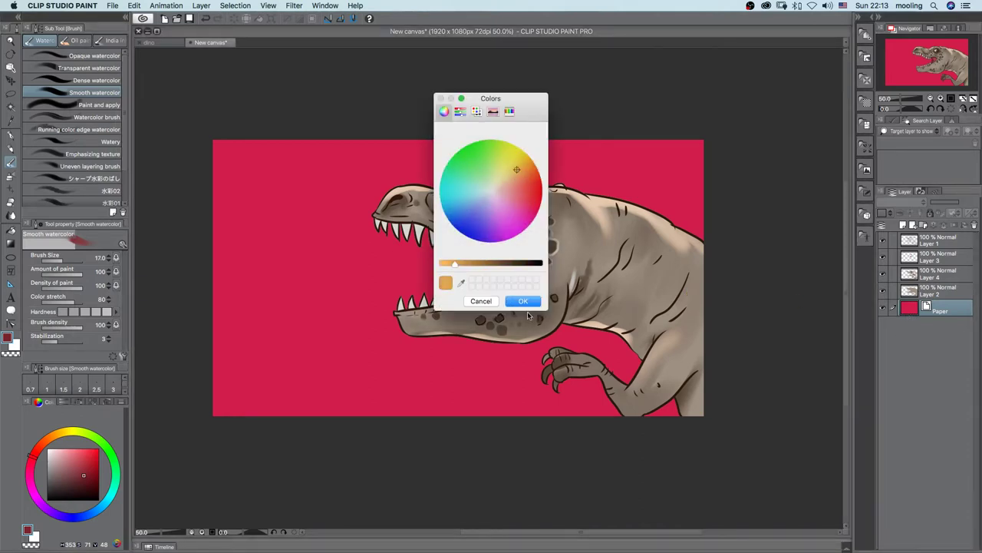
left_click(522, 301)
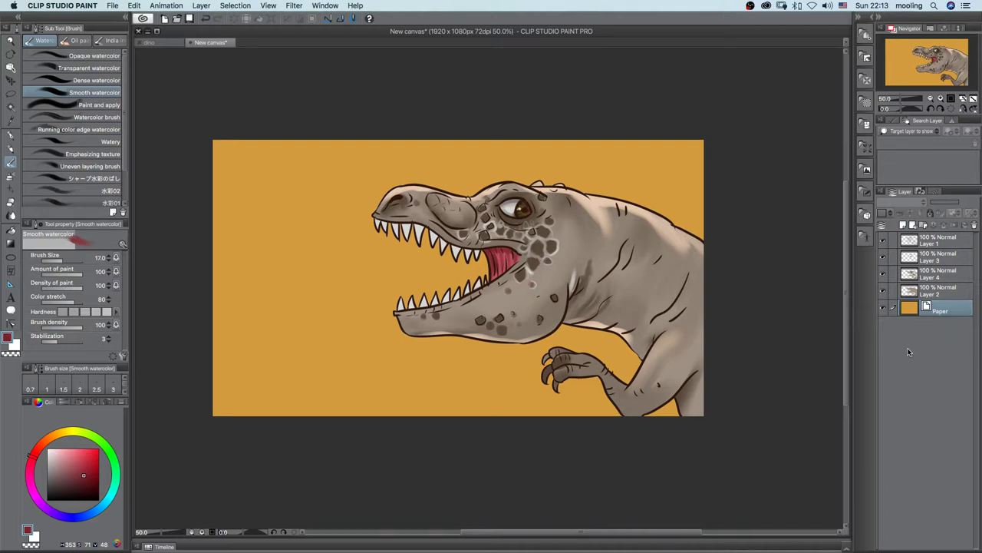
Step: Change the Paper layer's colour to a light sky blue
double_click(910, 307)
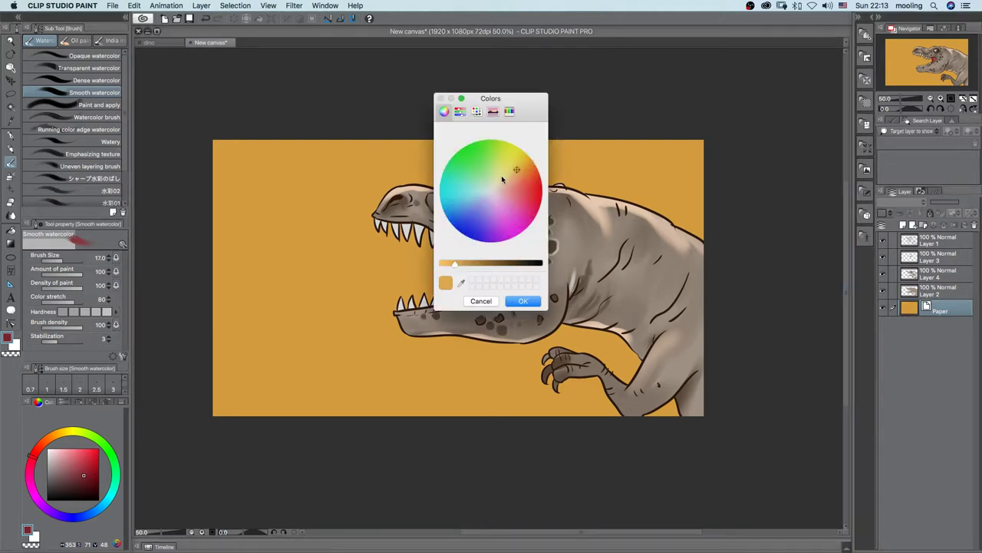
left_click_drag(503, 179, 525, 168)
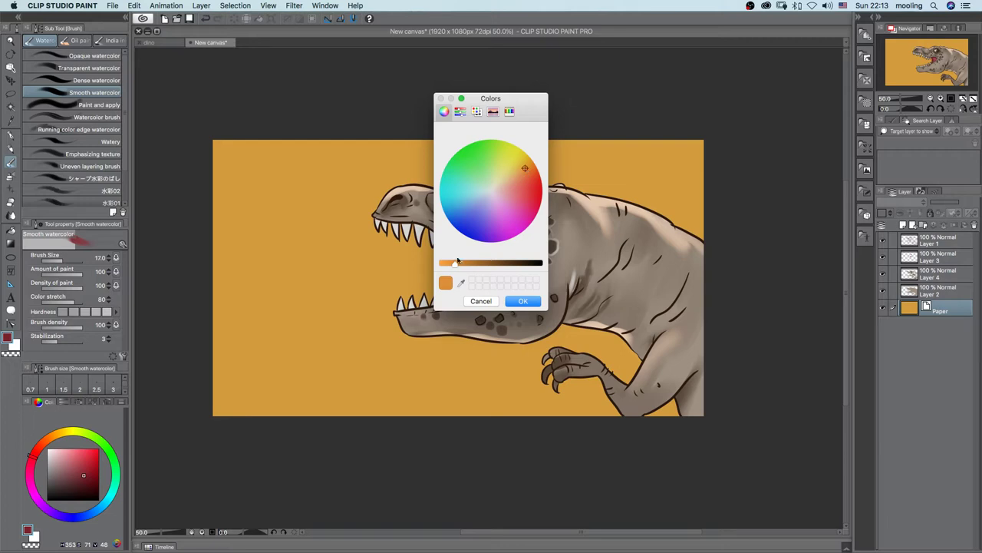
left_click_drag(457, 261, 449, 266)
left_click_drag(511, 175, 471, 199)
left_click(523, 301)
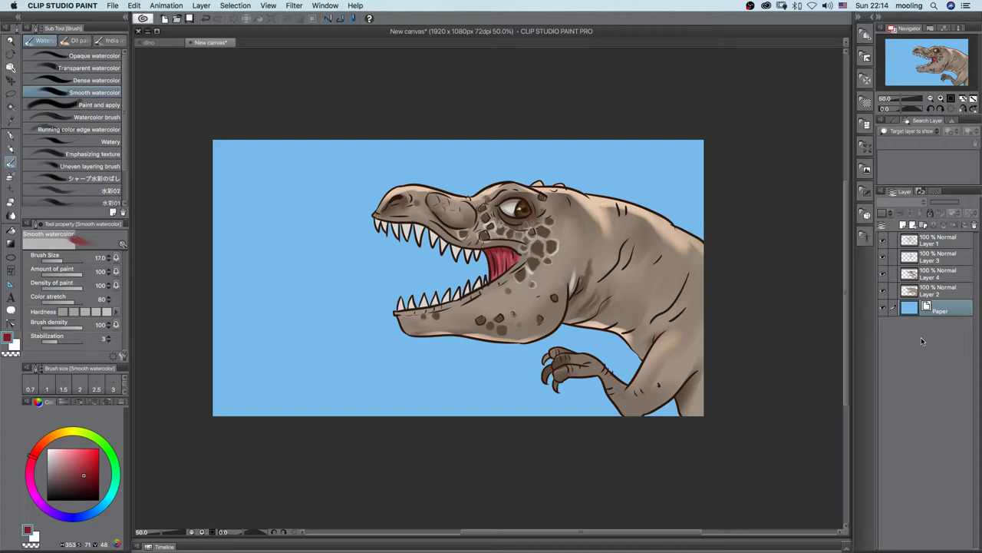
Step: Add a new layer directly above Paper and paint the outlines of two mountains along the lower edge in muted greyish blue
left_click(903, 225)
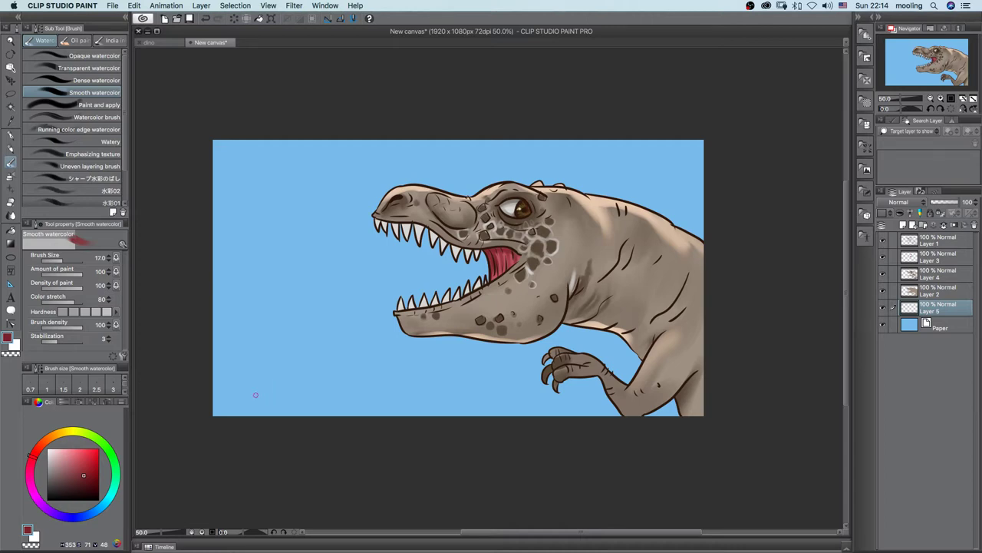
left_click(80, 517)
left_click_drag(66, 482, 58, 476)
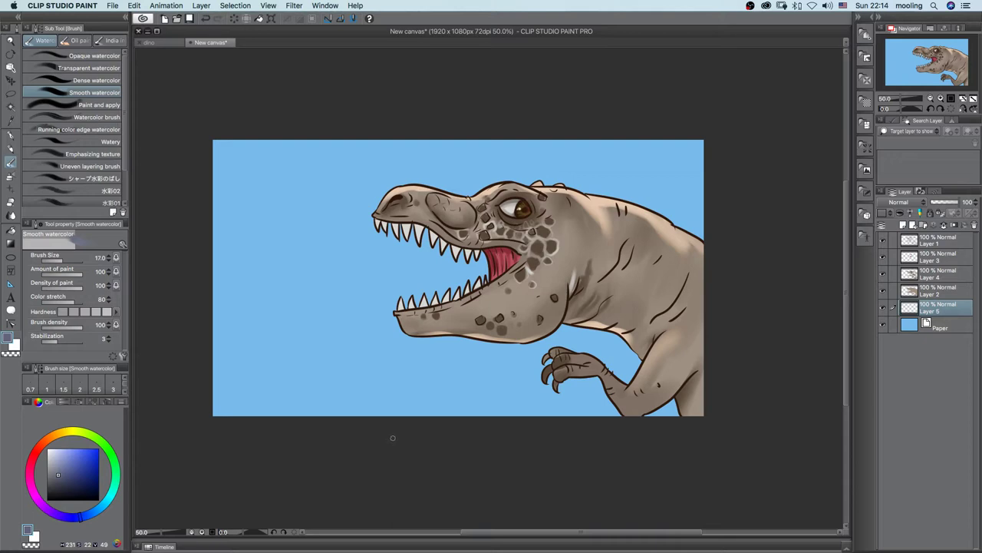
key("]")
key("]")
key("]")
key("]")
key("]")
key("]")
key("]")
key("]")
mouse_move(197, 427)
left_mouse_down()
mouse_move(253, 395)
mouse_move(296, 353)
mouse_move(403, 426)
left_mouse_up()
mouse_move(362, 384)
left_mouse_down()
mouse_move(451, 341)
mouse_move(477, 342)
mouse_move(621, 437)
left_mouse_up()
Step: Fill in both mountains with the same greyish blue, enlarging the Smooth watercolor brush up to size 150
key("]")
key("]")
key("]")
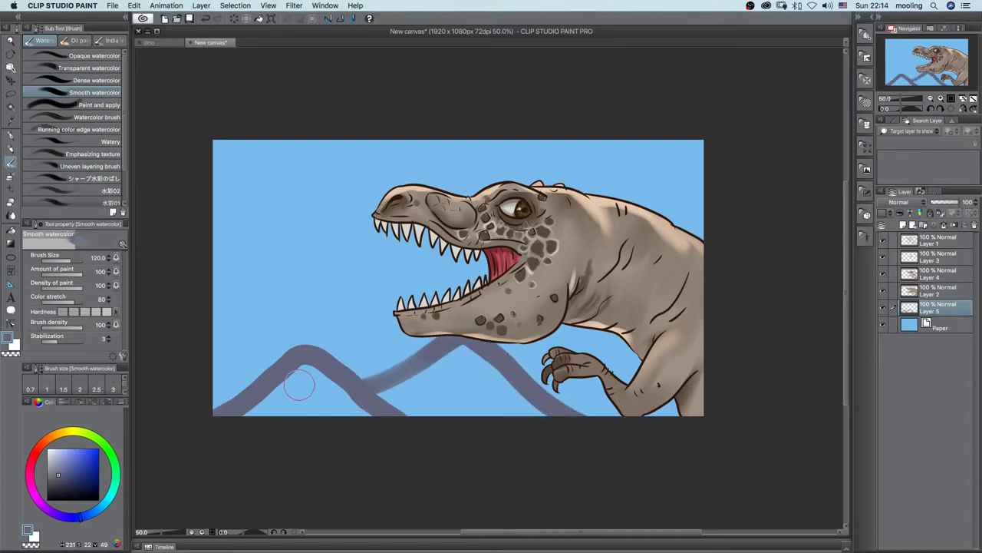
mouse_move(308, 371)
left_mouse_down()
mouse_move(286, 386)
mouse_move(304, 375)
mouse_move(338, 404)
mouse_move(336, 414)
mouse_move(282, 422)
mouse_move(271, 394)
mouse_move(310, 394)
mouse_move(383, 435)
mouse_move(320, 381)
mouse_move(426, 429)
mouse_move(457, 362)
mouse_move(440, 366)
mouse_move(462, 352)
mouse_move(422, 379)
mouse_move(466, 356)
mouse_move(508, 400)
mouse_move(502, 375)
mouse_move(497, 397)
mouse_move(416, 383)
mouse_move(436, 399)
mouse_move(422, 406)
mouse_move(520, 411)
mouse_move(516, 424)
mouse_move(411, 396)
left_mouse_up()
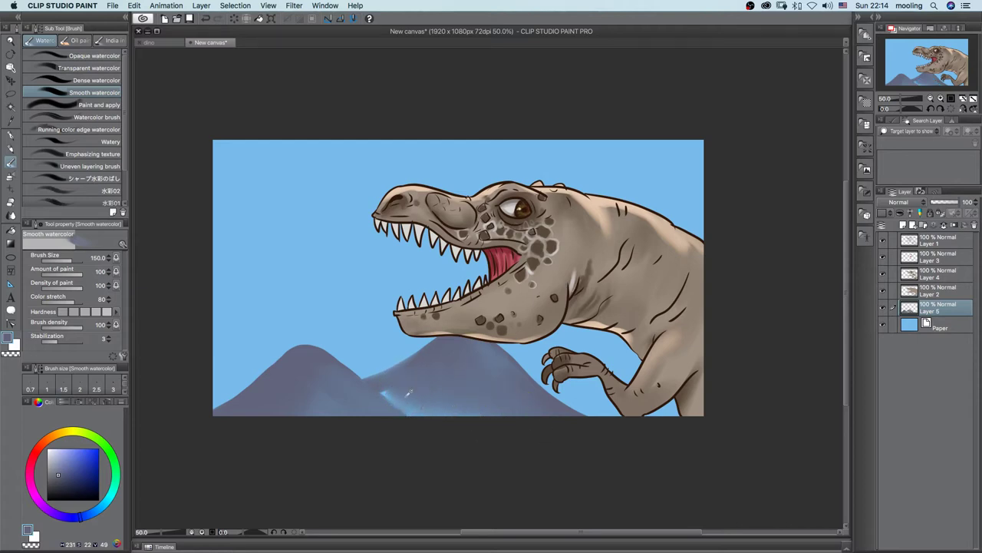
Step: Blend a sampled lighter blue into the slopes of both mountains, reducing the brush to size 70
left_click(386, 393, "alt")
key("bracketleft")
key("bracketleft")
key("bracketleft")
key("bracketleft")
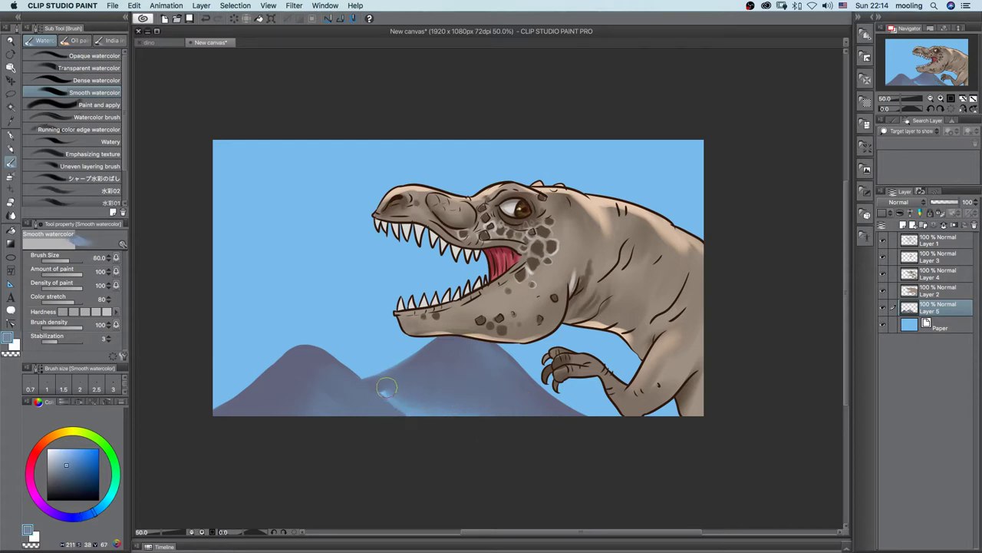
mouse_move(420, 413)
left_mouse_down()
mouse_move(381, 387)
mouse_move(429, 418)
mouse_move(384, 383)
mouse_move(411, 414)
mouse_move(394, 386)
mouse_move(420, 413)
mouse_move(416, 386)
mouse_move(457, 355)
mouse_move(476, 372)
mouse_move(419, 397)
mouse_move(450, 396)
mouse_move(476, 356)
left_mouse_up()
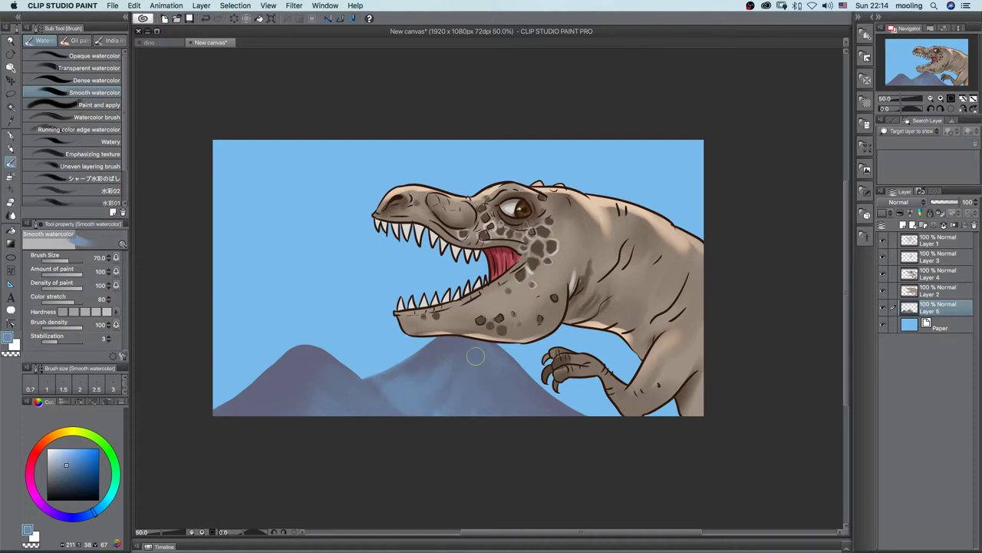
mouse_move(305, 391)
left_mouse_down()
mouse_move(281, 439)
mouse_move(295, 364)
mouse_move(237, 406)
mouse_move(313, 361)
mouse_move(280, 368)
mouse_move(265, 385)
mouse_move(270, 378)
left_mouse_up()
Step: Paint thin light blue ridge streaks down both mountains with the brush at size 20
key("bracketleft")
key("bracketleft")
key("bracketleft")
key("bracketleft")
key("bracketleft")
key("bracketleft")
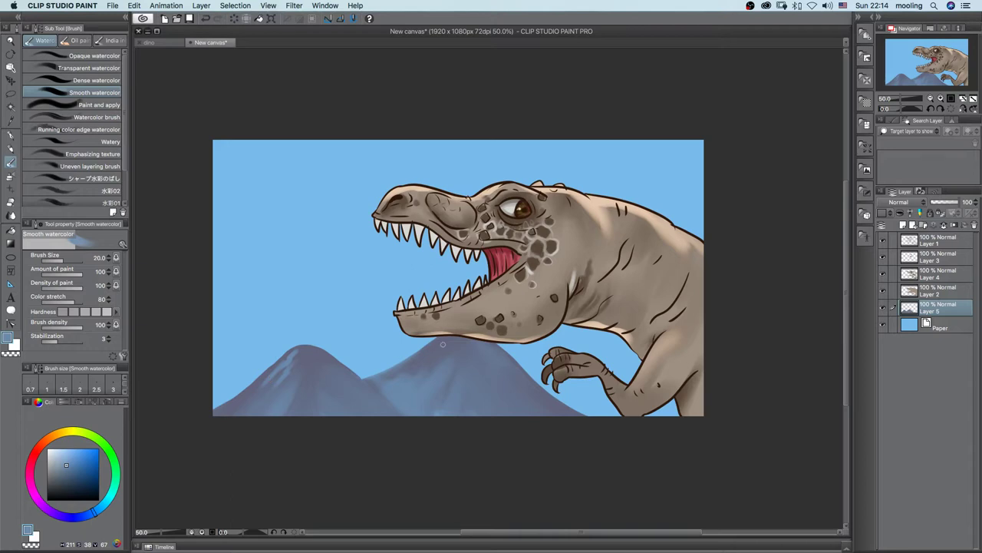
left_click_drag(443, 344, 413, 375)
mouse_move(257, 390)
left_mouse_down()
mouse_move(271, 372)
mouse_move(241, 398)
mouse_move(294, 366)
mouse_move(284, 393)
mouse_move(304, 371)
mouse_move(290, 424)
left_mouse_up()
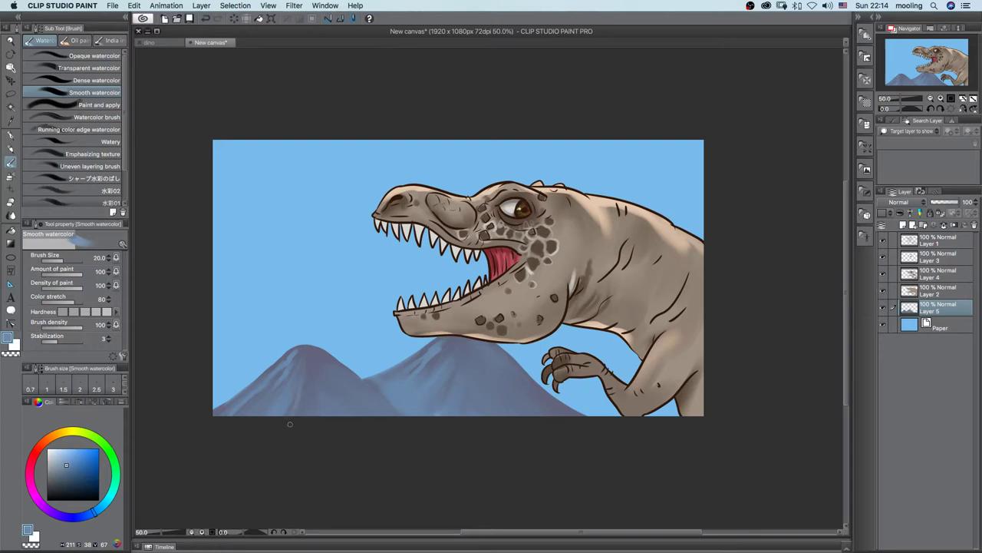
Step: Add dark navy shadow streaks below the peak of the front mountain with the size 20 brush
left_click(334, 375, "alt")
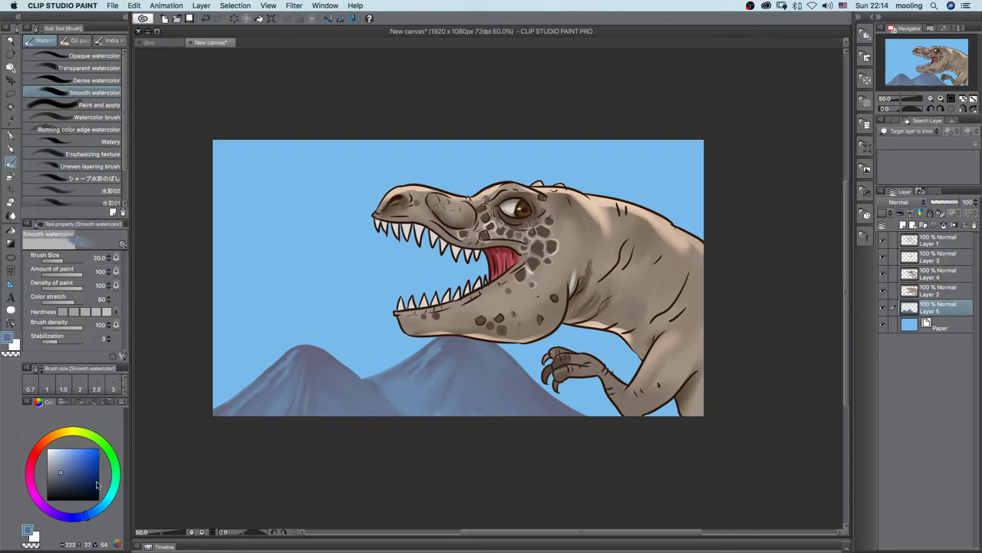
left_click(65, 485)
mouse_move(294, 358)
left_mouse_down()
mouse_move(275, 410)
mouse_move(282, 380)
left_mouse_up()
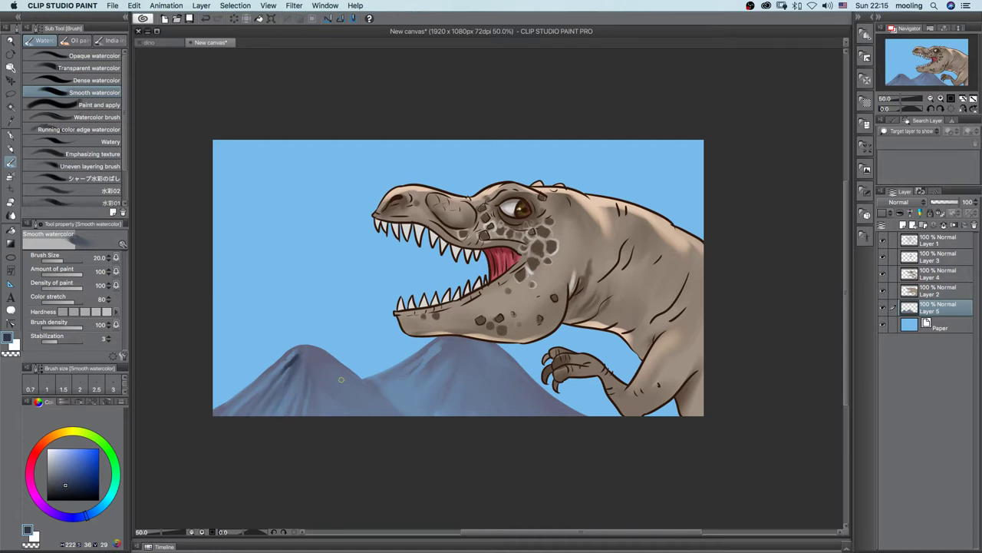
Step: Smooth the front mountain's shading and soften its slopes with its sampled slate blue at brush size 60
key("bracketright")
key("bracketright")
key("bracketright")
key("bracketright")
key("bracketright")
left_click(320, 379, "alt")
mouse_move(305, 360)
left_mouse_down()
mouse_move(271, 393)
mouse_move(300, 370)
mouse_move(311, 398)
left_mouse_up()
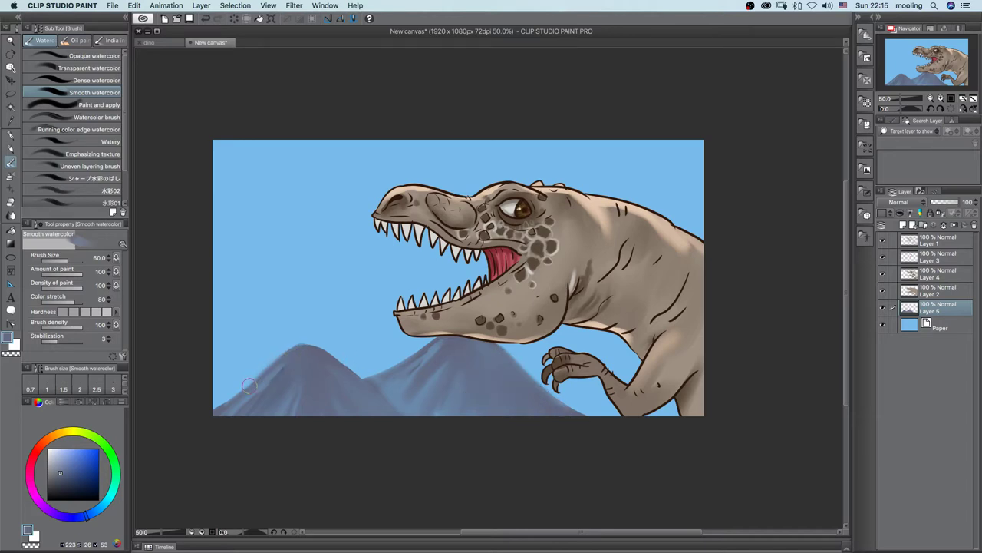
left_click_drag(319, 349, 357, 378)
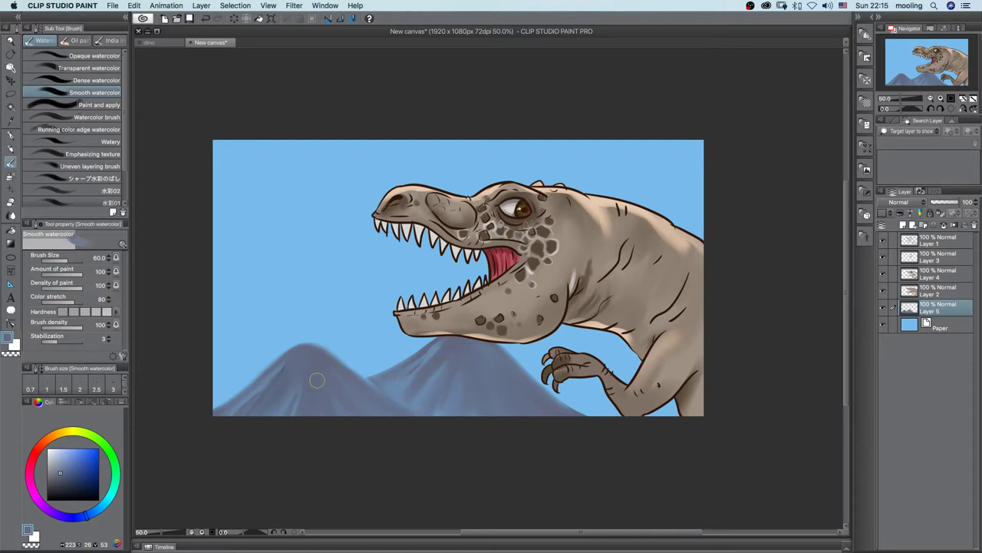
Step: Fade the base and outer slope of the front mountain with the sampled sky blue
left_click(365, 360, "alt")
left_click_drag(358, 376, 384, 396)
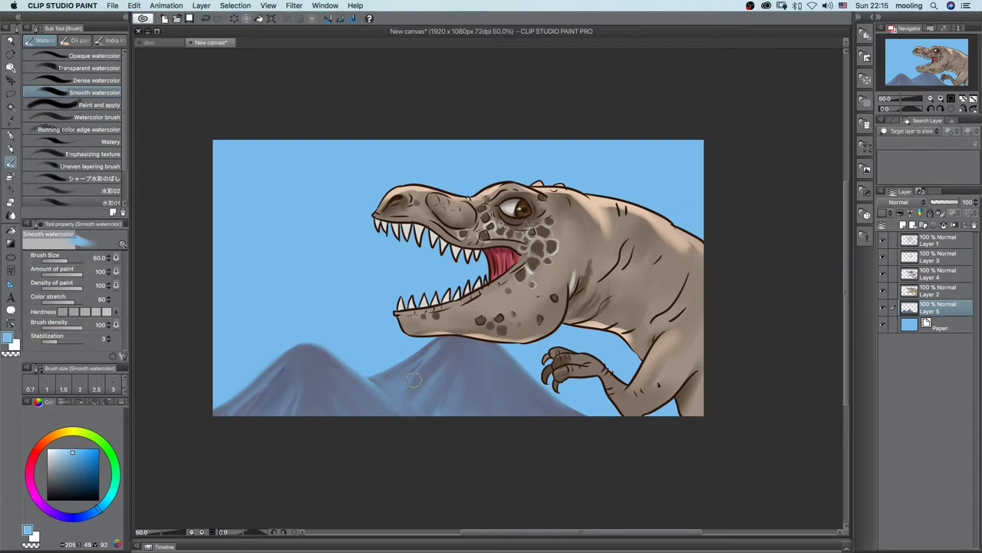
left_click_drag(274, 374, 194, 428)
Step: Add a new layer between Paper and the mountains and paint soft bluish-white clouds behind the jaw with a size 150 brush
left_click(948, 329)
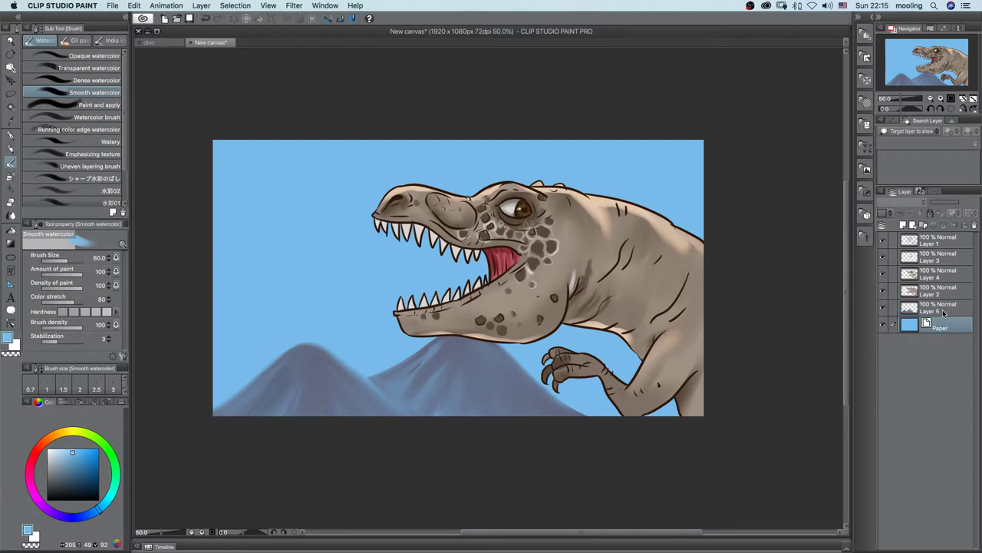
left_click(903, 225)
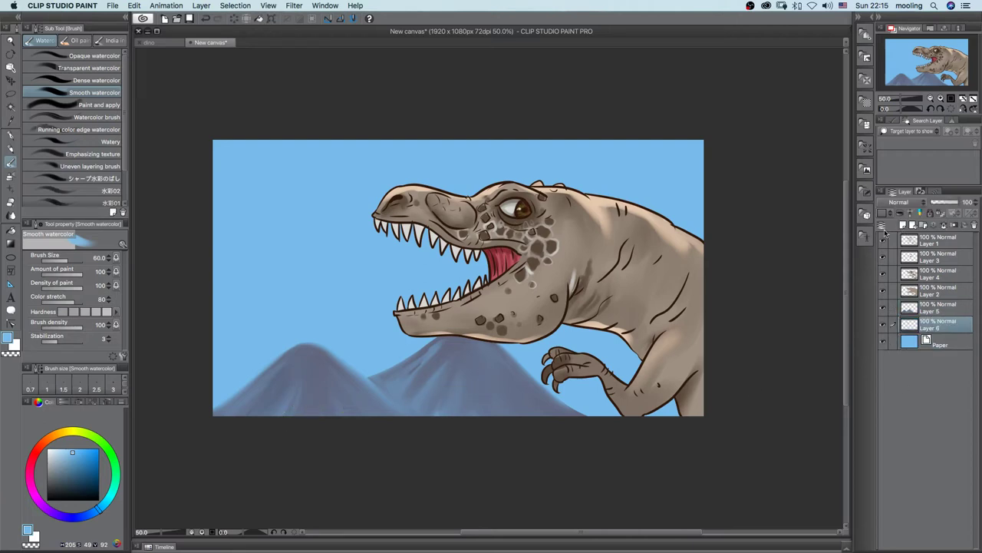
left_click(53, 448)
key("bracketright")
key("bracketright")
key("bracketright")
key("bracketright")
key("bracketright")
mouse_move(233, 276)
left_mouse_down()
mouse_move(307, 285)
mouse_move(240, 306)
mouse_move(221, 300)
mouse_move(220, 257)
mouse_move(331, 277)
left_mouse_up()
mouse_move(426, 307)
left_mouse_down()
mouse_move(297, 319)
mouse_move(489, 304)
left_mouse_up()
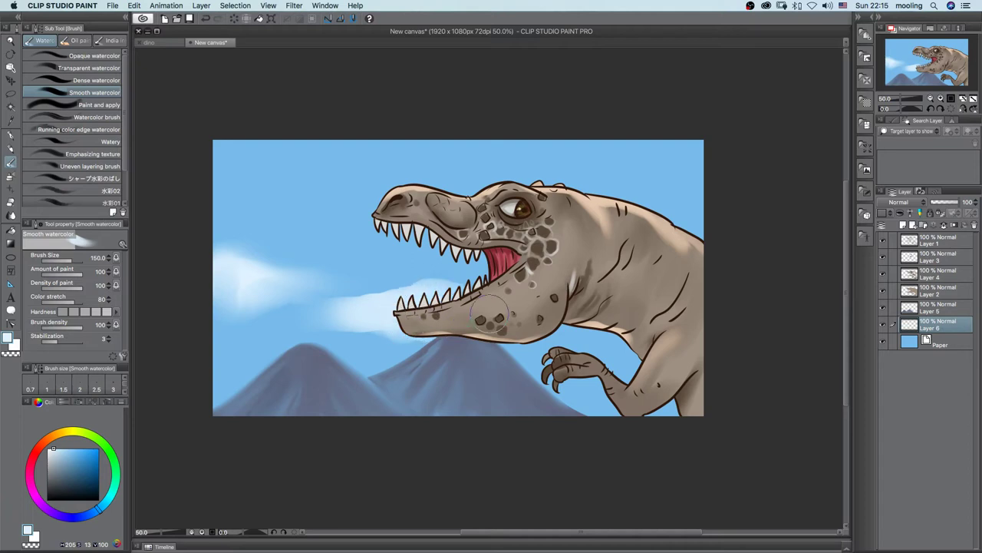
Step: Paint soft bluish-white clouds above the dinosaur's back and in the sky's upper-left corner with the size 150 brush
mouse_move(675, 183)
left_mouse_down()
mouse_move(649, 203)
mouse_move(559, 206)
mouse_move(692, 202)
mouse_move(687, 178)
mouse_move(664, 173)
mouse_move(679, 168)
mouse_move(660, 178)
mouse_move(663, 189)
mouse_move(654, 179)
mouse_move(633, 196)
mouse_move(600, 186)
left_mouse_up()
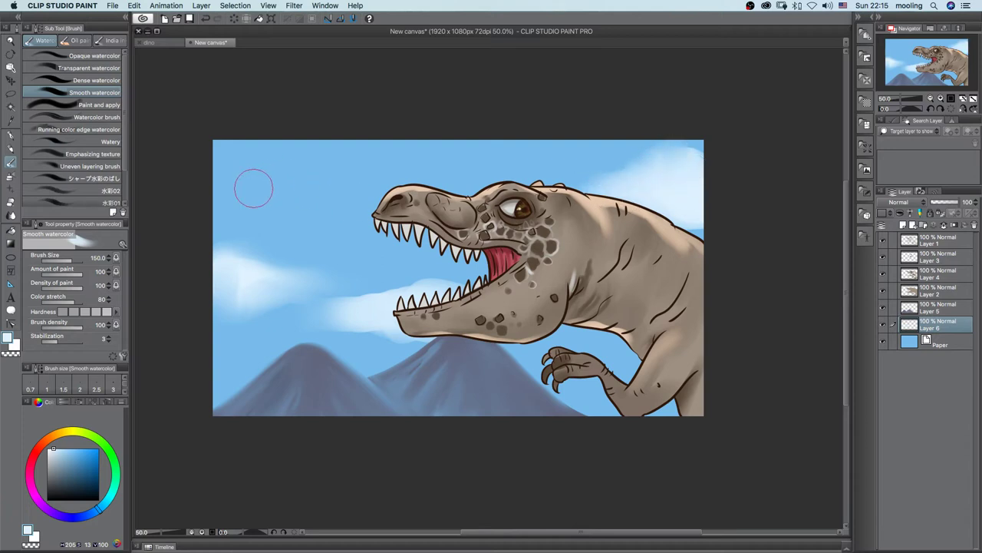
mouse_move(252, 186)
left_mouse_down()
mouse_move(232, 166)
mouse_move(431, 190)
mouse_move(211, 188)
mouse_move(242, 203)
mouse_move(310, 194)
mouse_move(344, 164)
mouse_move(274, 185)
left_mouse_up()
Step: Paint thin horizontal cloud streaks across the sky in front of the snout with the brush reduced to size 25
key("bracketleft")
key("bracketleft")
key("bracketleft")
key("bracketleft")
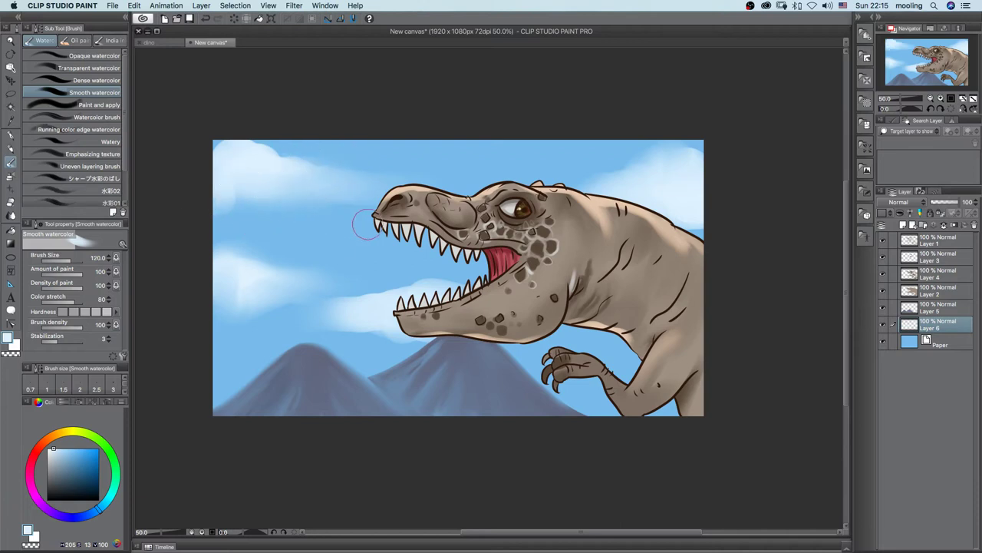
key("bracketleft")
mouse_move(327, 203)
left_mouse_down()
mouse_move(229, 209)
mouse_move(376, 229)
left_mouse_up()
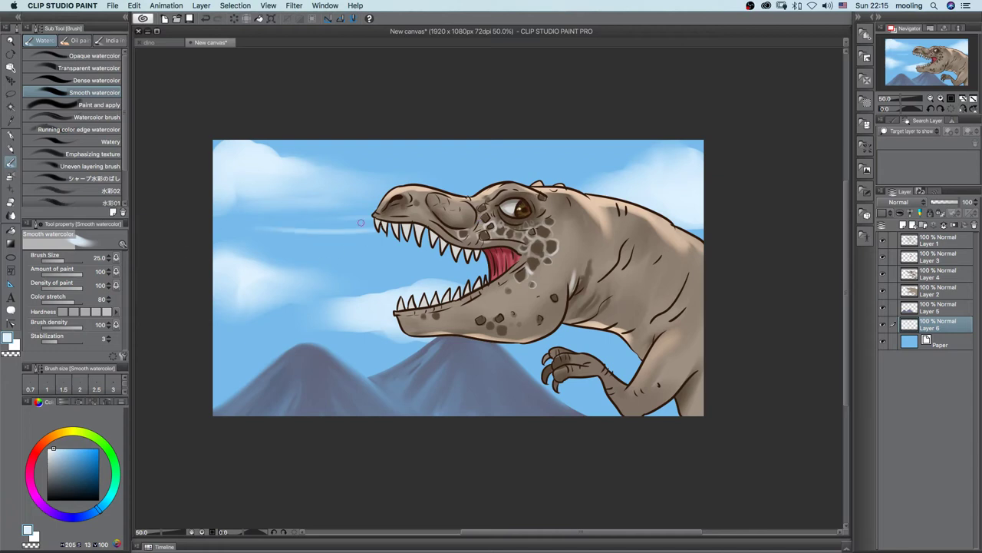
left_click_drag(209, 247, 394, 239)
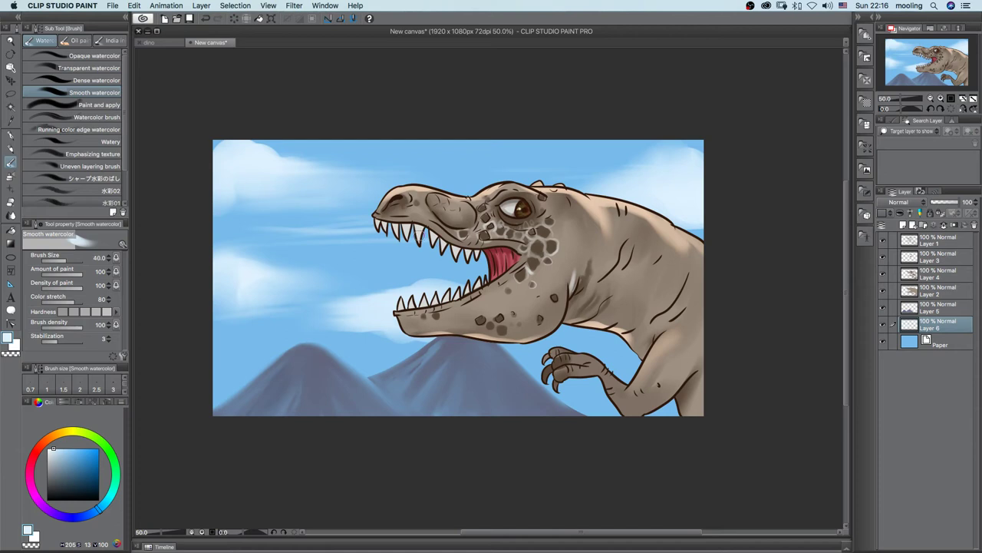
Step: Soften the cloud streaks in front of the snout into the sky with the brush enlarged to size 170
key("]")
key("]")
key("]")
left_click_drag(382, 238, 156, 244)
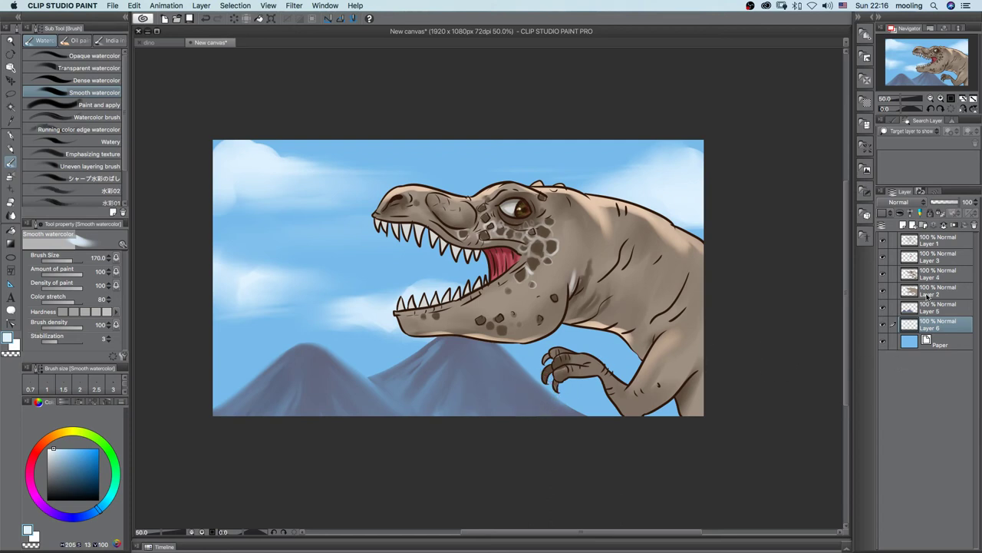
Step: Add a new layer above all others and hand-letter "T-Rex" in dark red across the sky with the size 30 G-pen
left_click(937, 239)
left_click(903, 226)
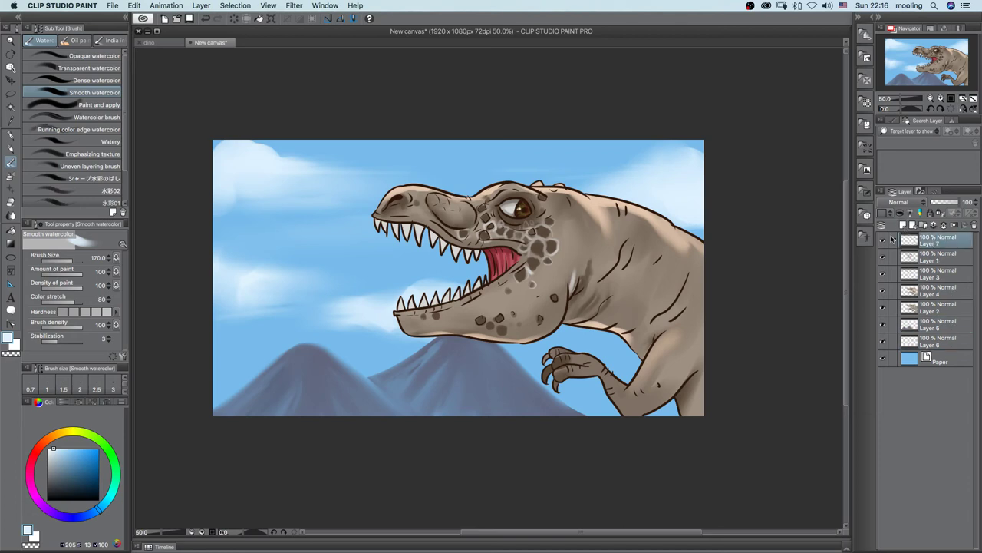
key("p")
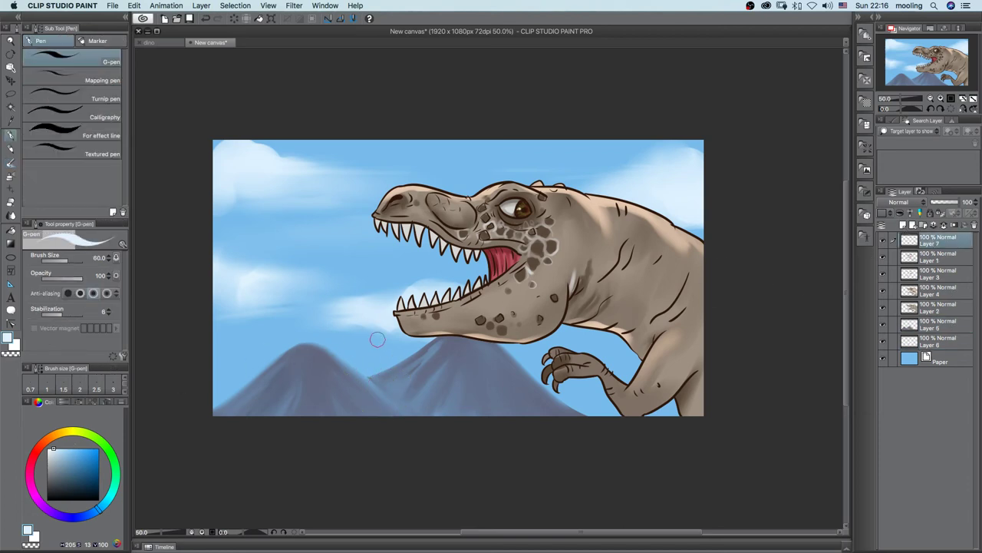
left_click(32, 459)
left_click(97, 469)
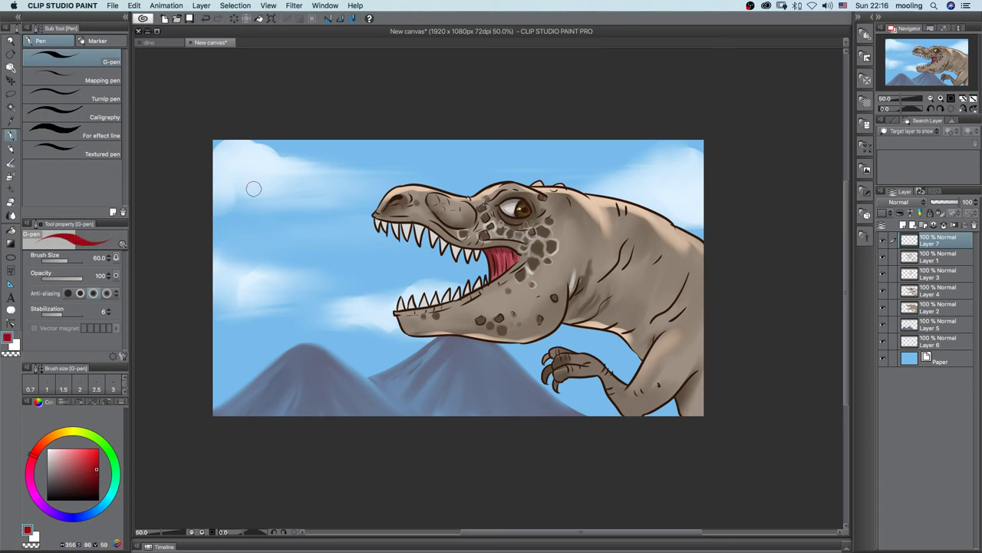
mouse_move(236, 182)
left_mouse_down()
mouse_move(269, 172)
mouse_move(257, 182)
mouse_move(304, 188)
mouse_move(322, 207)
left_mouse_up()
mouse_move(313, 163)
left_mouse_down()
mouse_move(326, 184)
mouse_move(378, 185)
left_mouse_up()
mouse_move(413, 150)
left_mouse_down()
mouse_move(397, 184)
mouse_move(431, 183)
left_mouse_up()
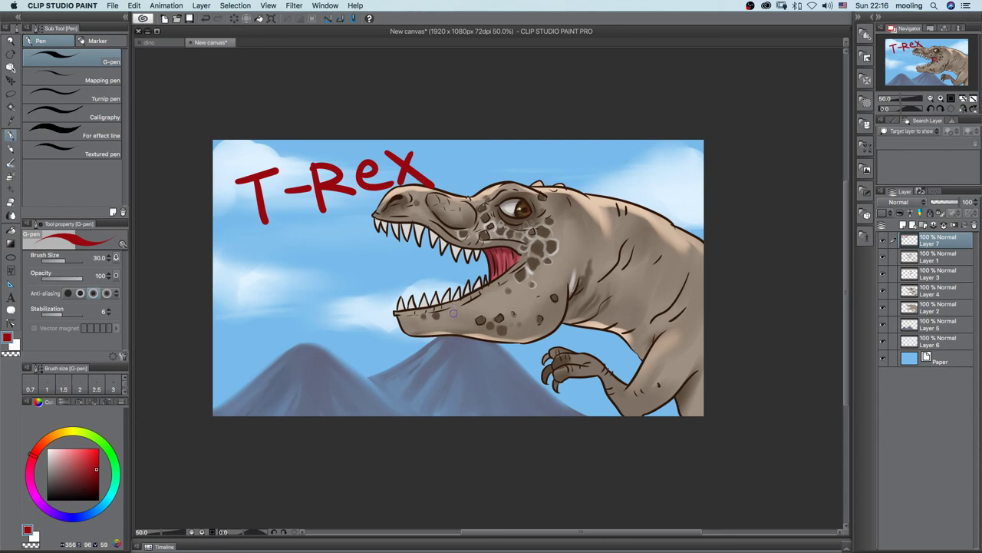
left_click(202, 532)
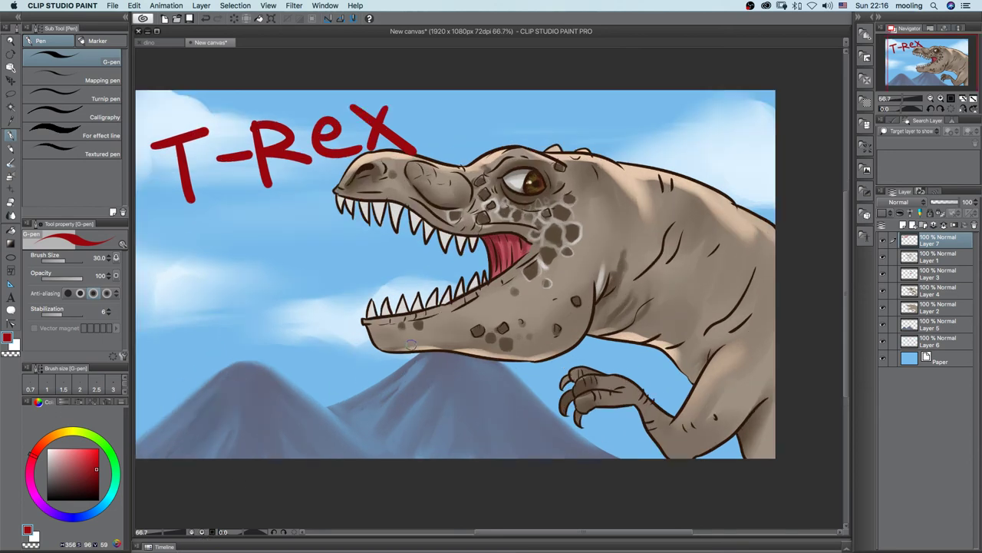
key("ctrl+Left")
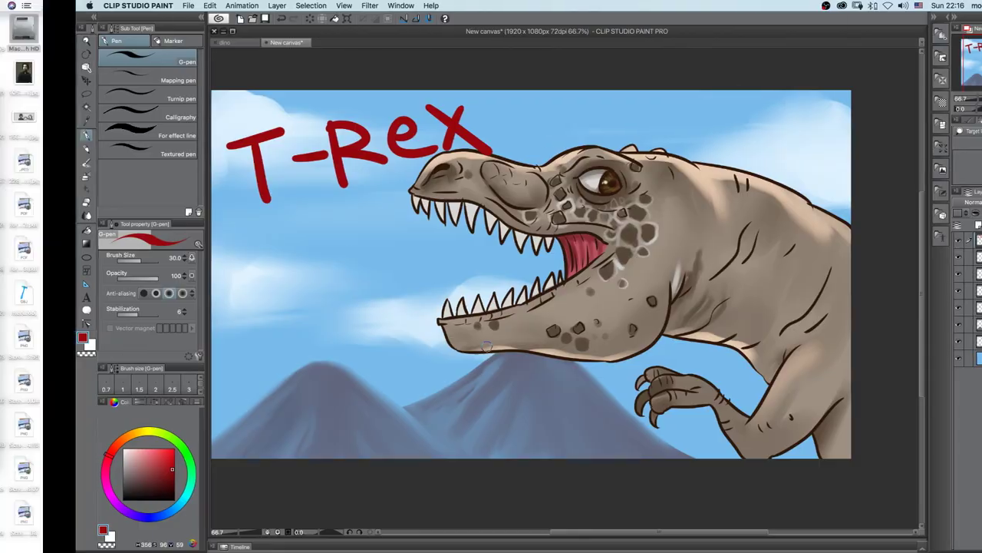